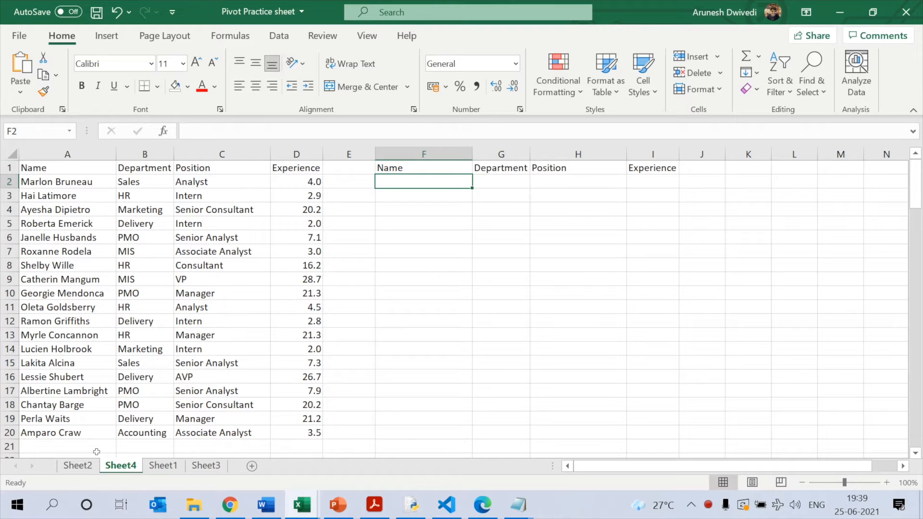
Step: Turn on header filters for the employee table, view the Department filter's choices, and turn the filters off again
key("Up")
key("Left")
key("Left")
key("Left")
key("Left")
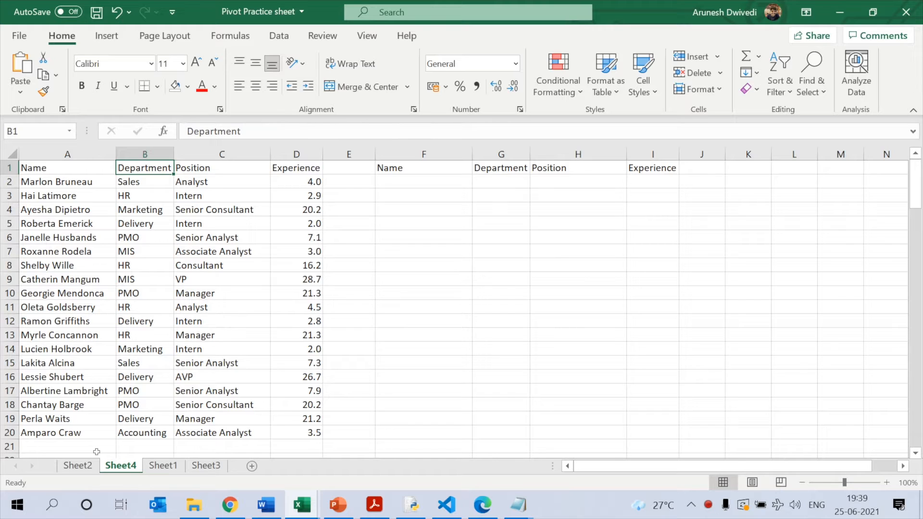
key("ctrl+shift+l")
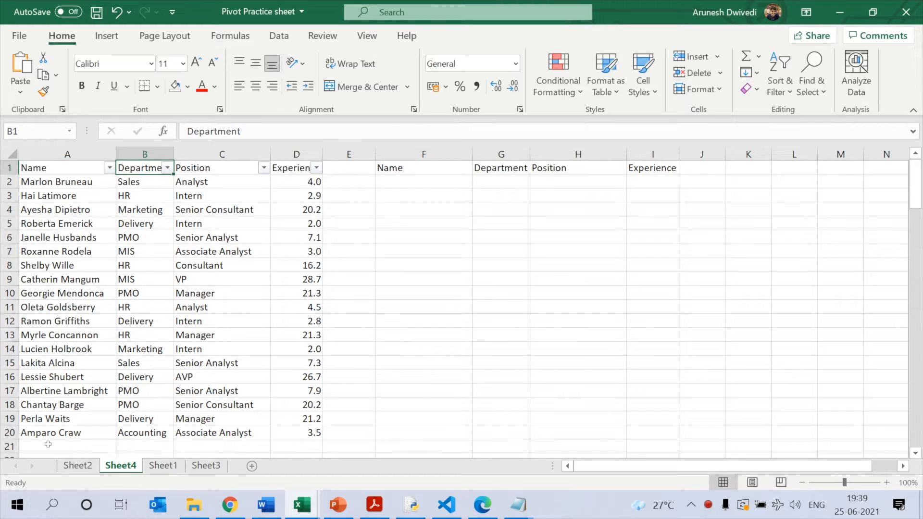
left_click(167, 168)
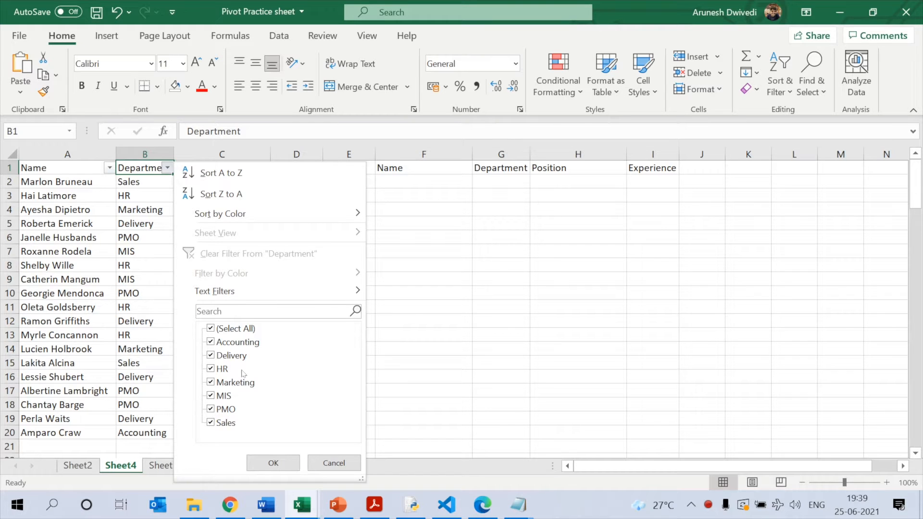
left_click(329, 467)
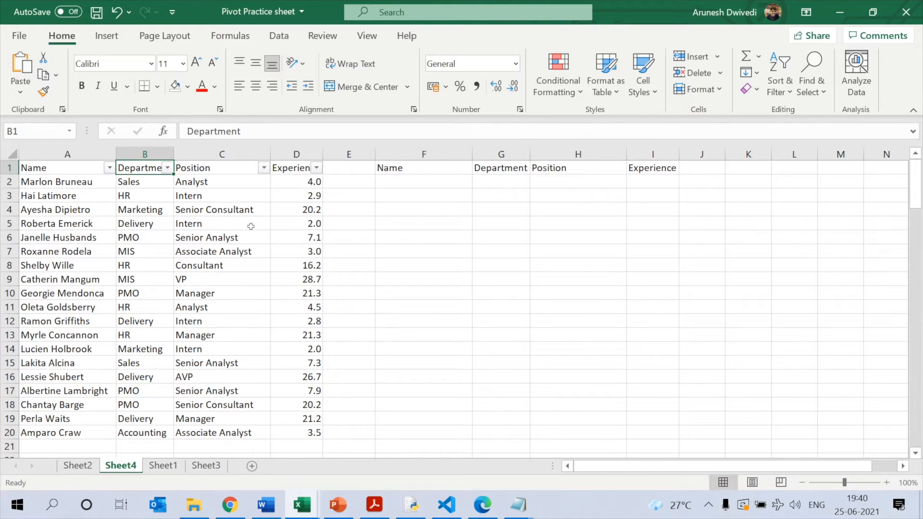
key("ctrl+shift+l")
Step: Review the header cells of the source table and the empty results table starting at F1
key("Right")
key("Right")
key("Left")
key("Left")
key("Left")
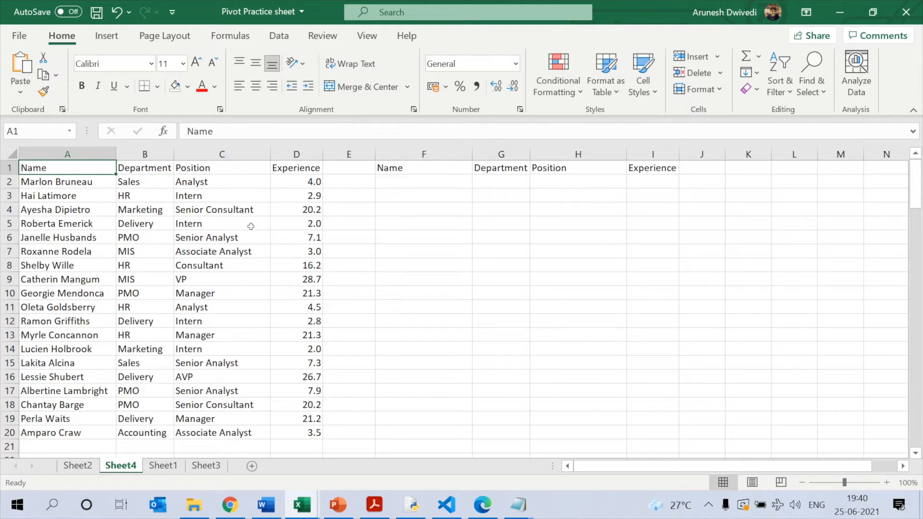
key("Right")
key("Right")
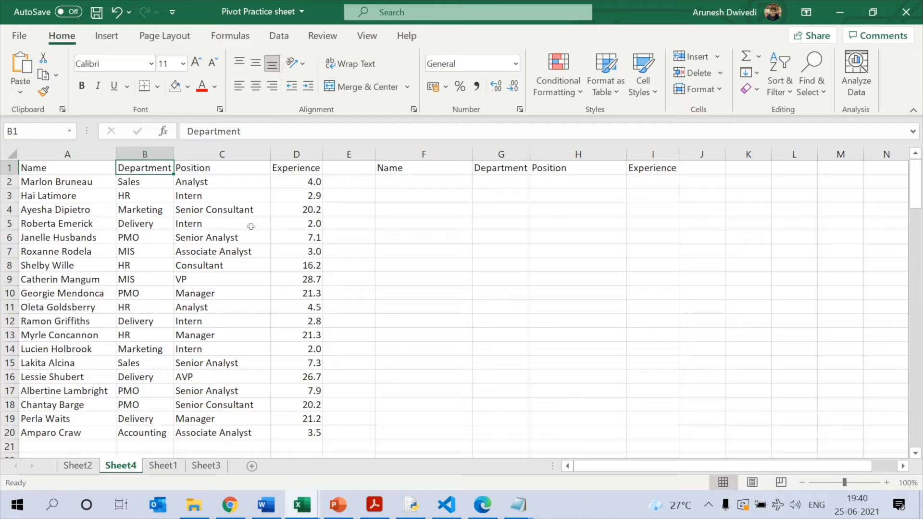
key("Right")
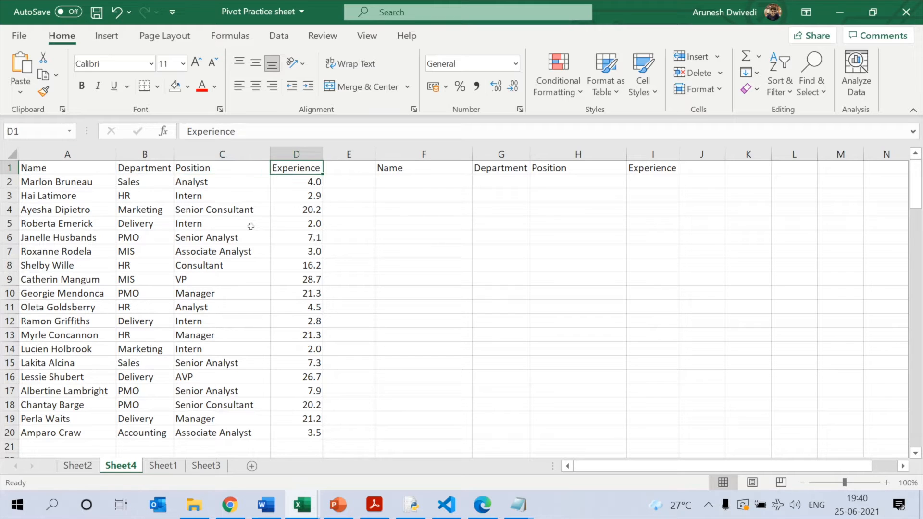
key("Right")
key("Right")
key("Right")
key("Left")
key("Left")
key("Right")
key("Right")
key("Right")
key("Right")
key("Left")
key("Left")
key("Left")
key("Down")
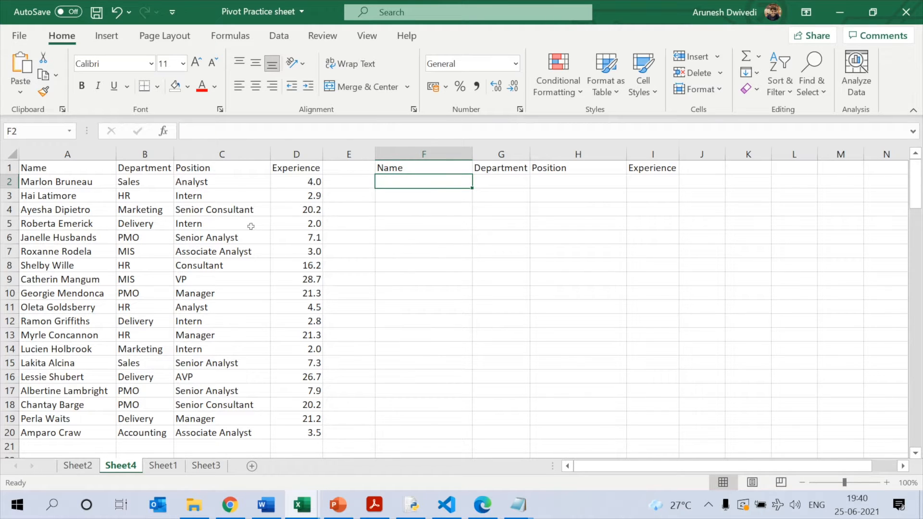
Step: Select the source data A2:D20 and view its Quick Analysis options without applying any
key("Left")
key("Left")
key("Left")
key("Left")
key("Left")
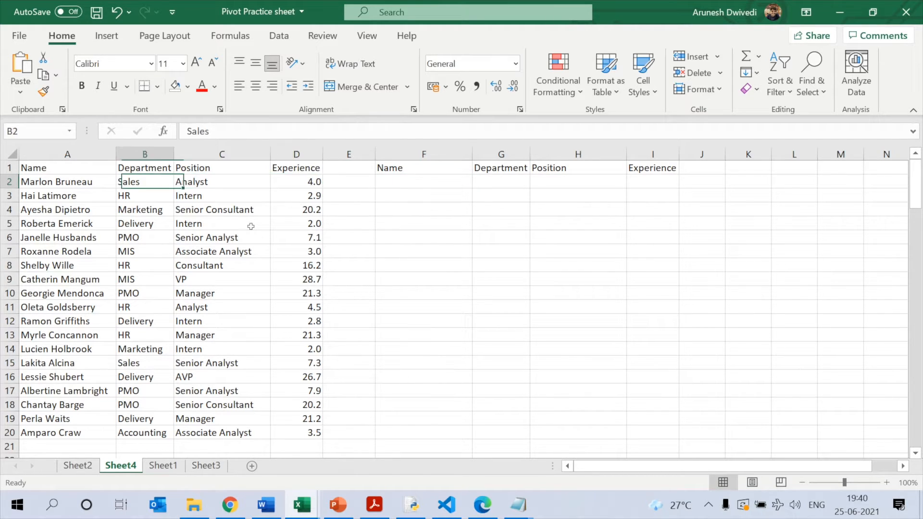
key("ctrl+shift+Right")
key("ctrl+shift+Down")
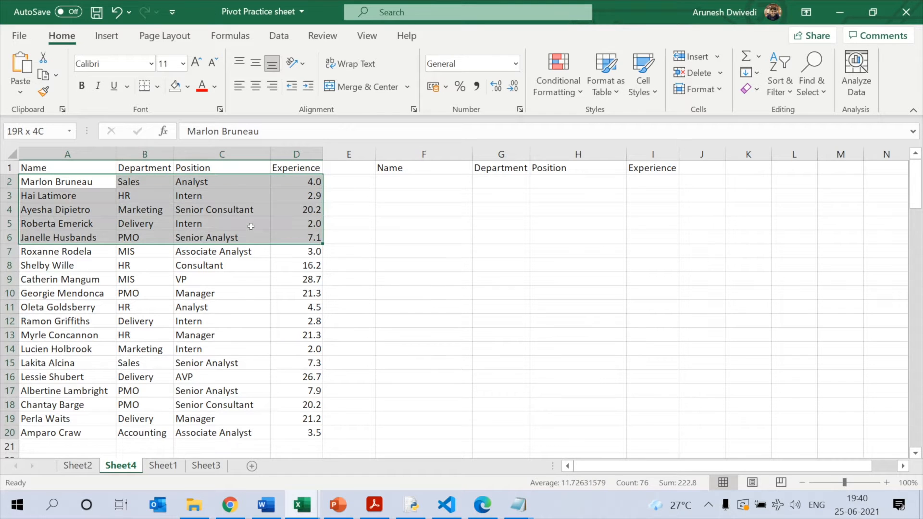
key("ctrl+q")
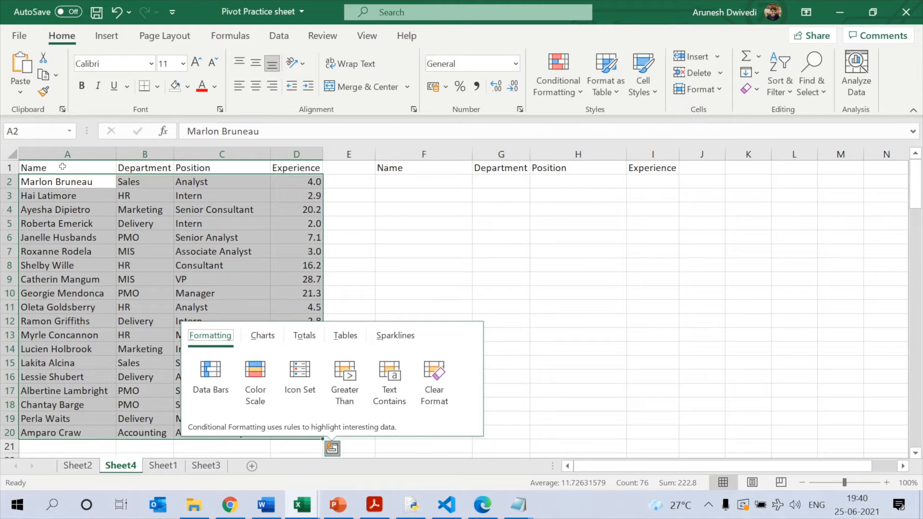
key("Right")
key("Escape")
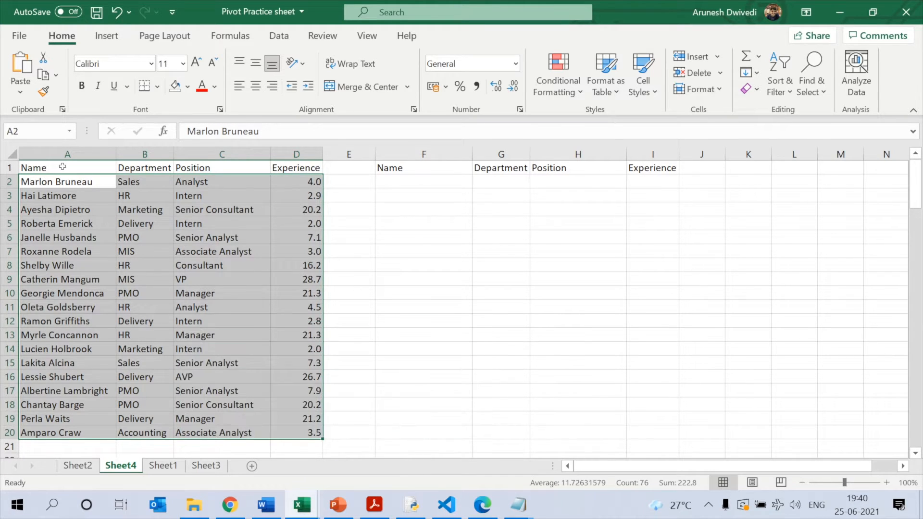
Step: Examine the Department, Position and Experience data by selecting each column's rows 2 to 20 in turn
key("Right")
key("ctrl+shift+Down")
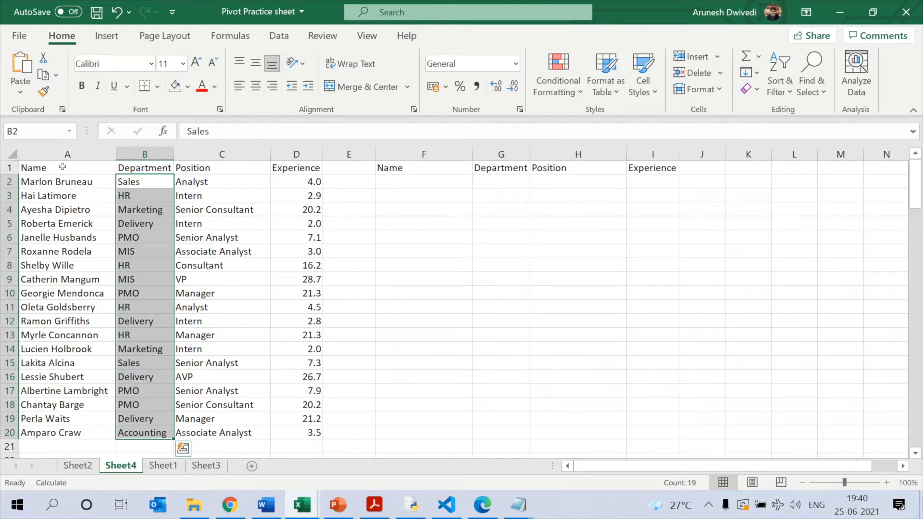
key("Right")
key("Left")
key("ctrl+shift+Down")
key("Right")
key("ctrl+shift+Down")
key("Right")
key("ctrl+shift+Down")
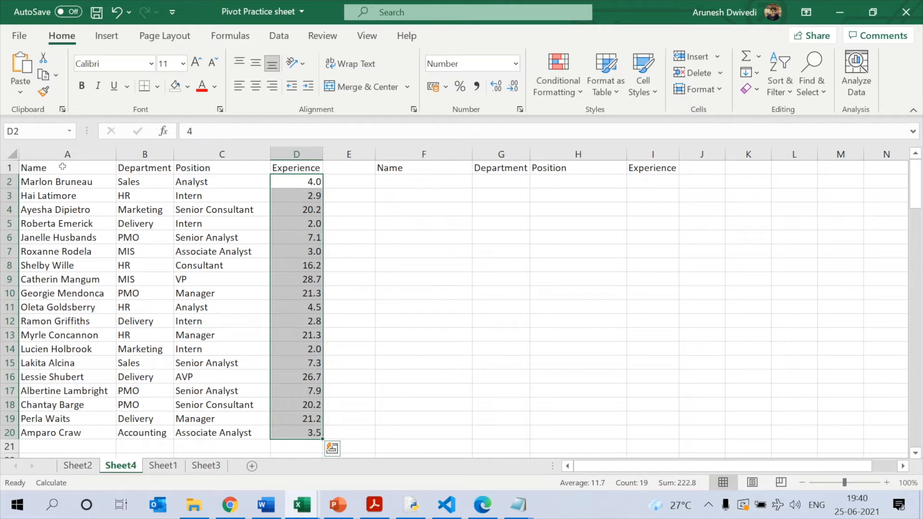
key("Left")
key("Left")
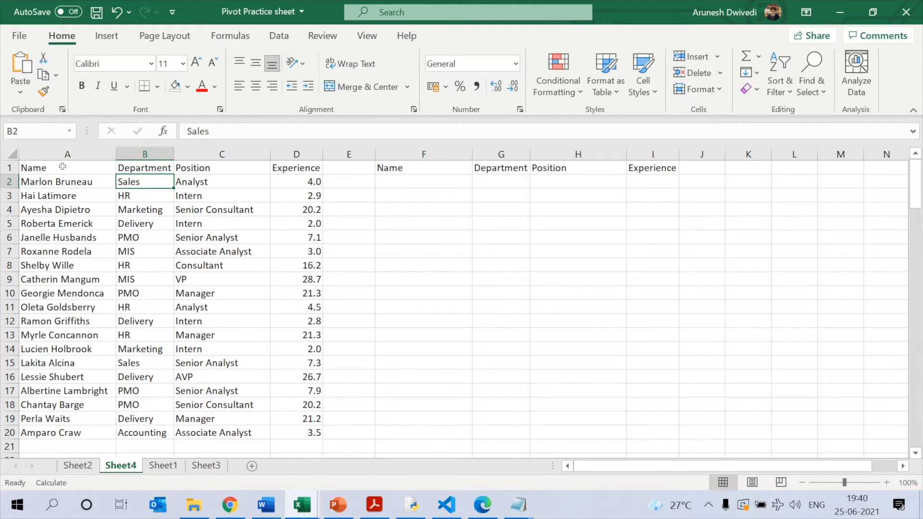
key("ctrl+shift+Down")
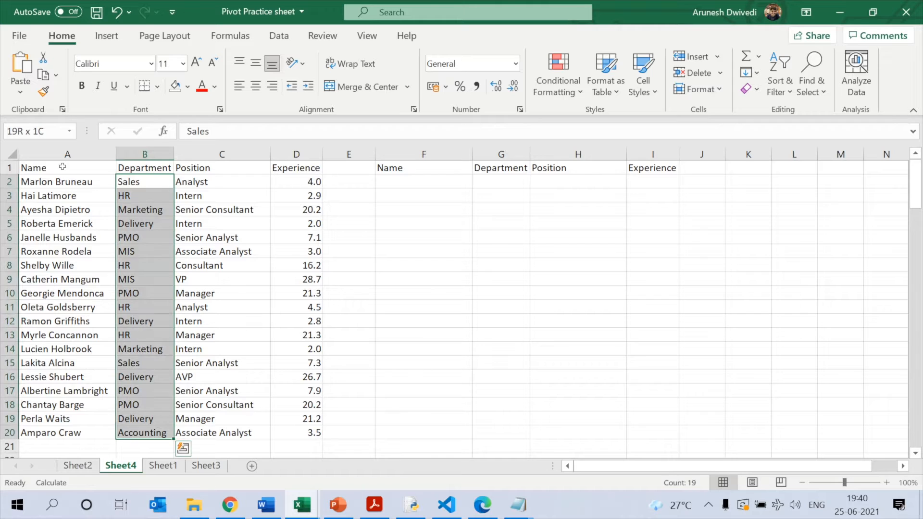
key("Right")
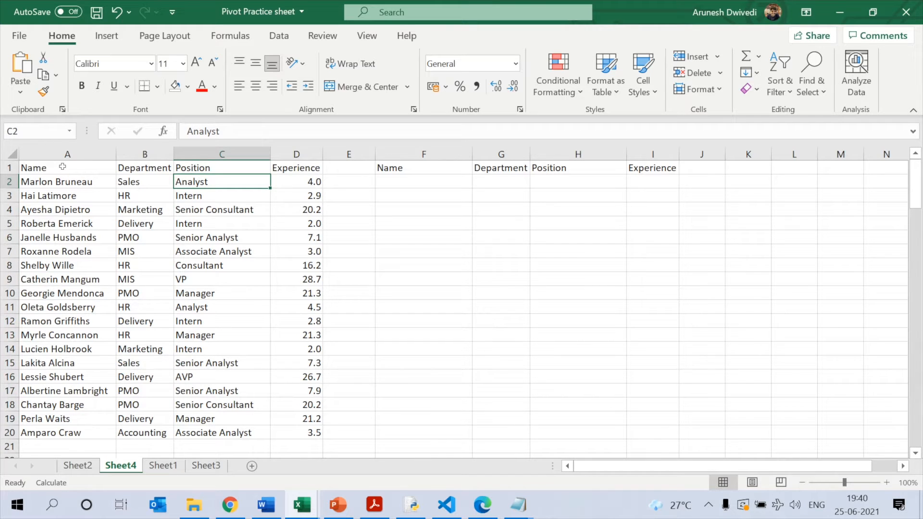
Step: Look over the Position entries and the output cell F2, and highlight the Department data B2:B20 as the filter criterion
key("Down")
key("Down")
key("Down")
key("Down")
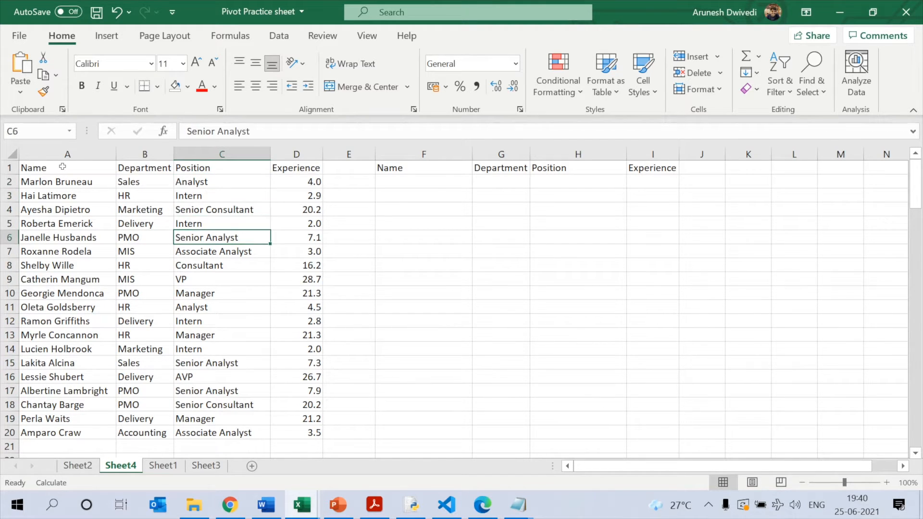
key("Up")
key("Up")
key("Up")
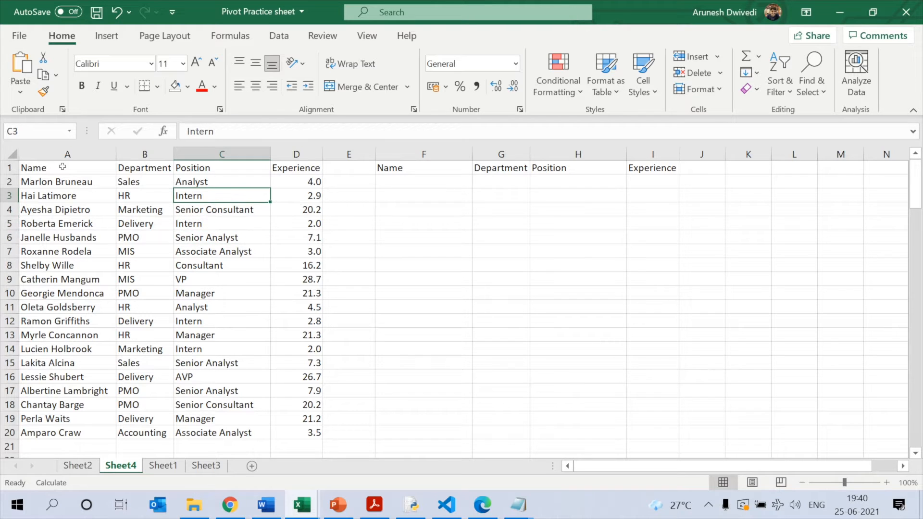
key("Right")
key("Right")
key("Up")
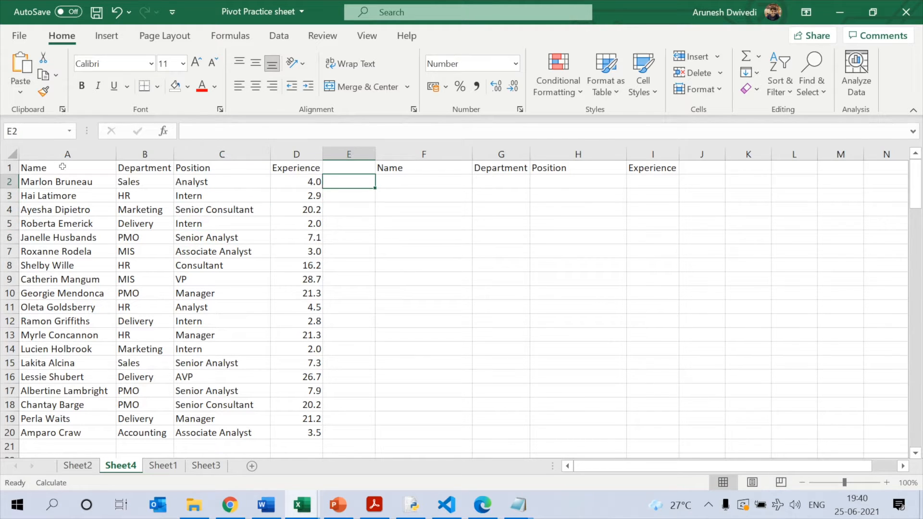
key("Right")
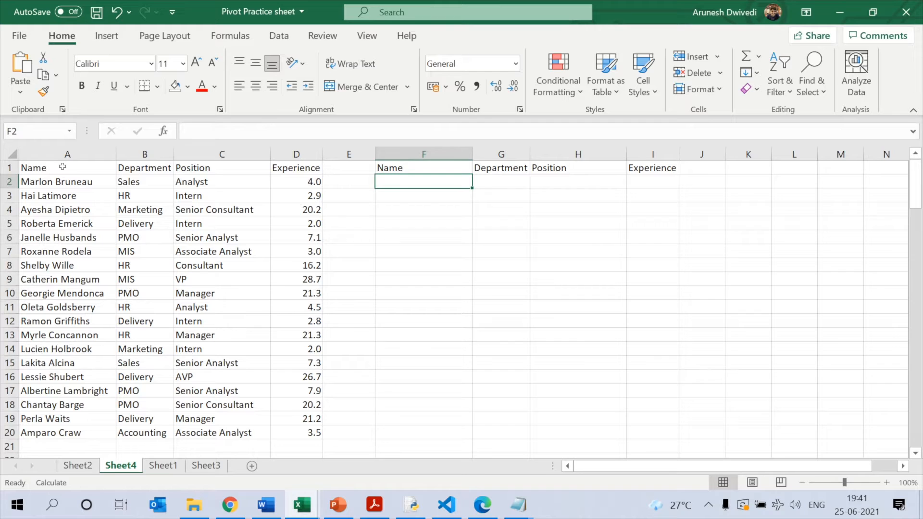
key("Left")
key("Left")
key("Left")
key("Left")
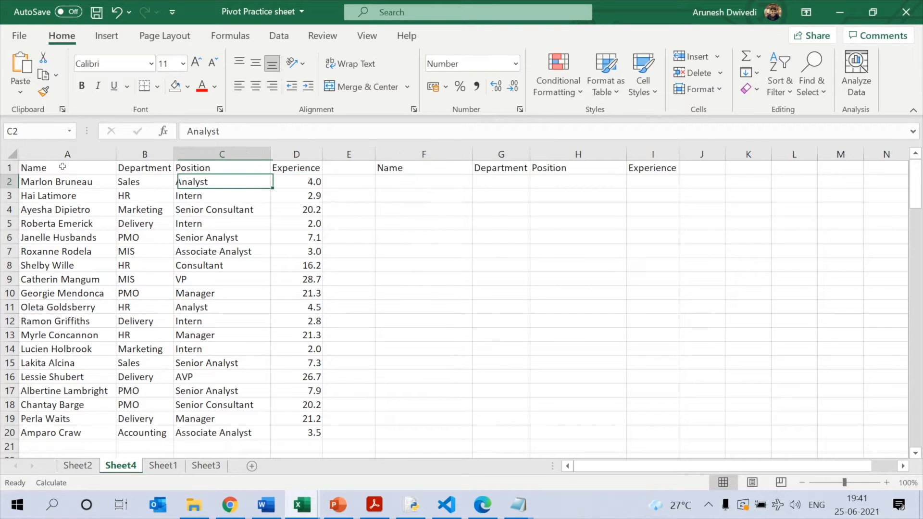
key("ctrl+shift+Down")
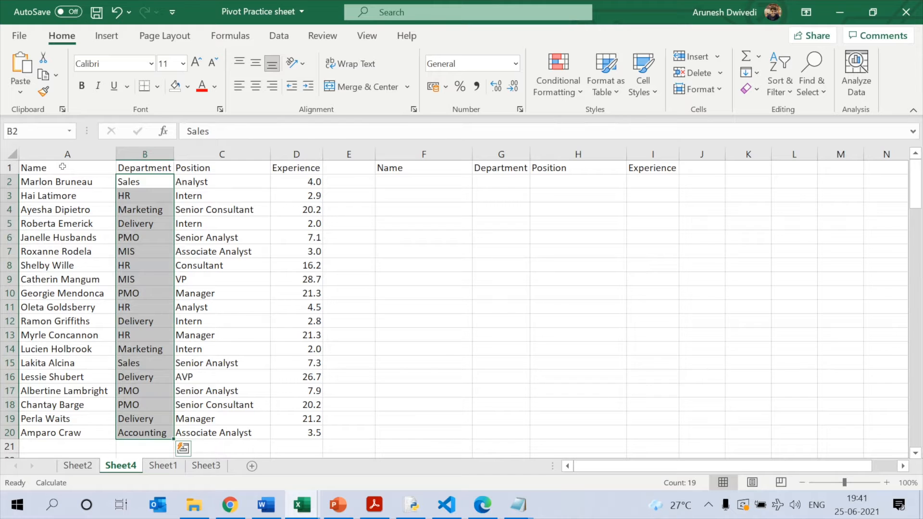
Step: Start a FILTER formula in F2 with the employee data A2:D20 as its array argument
key("Right")
key("Right")
key("Right")
key("Right")
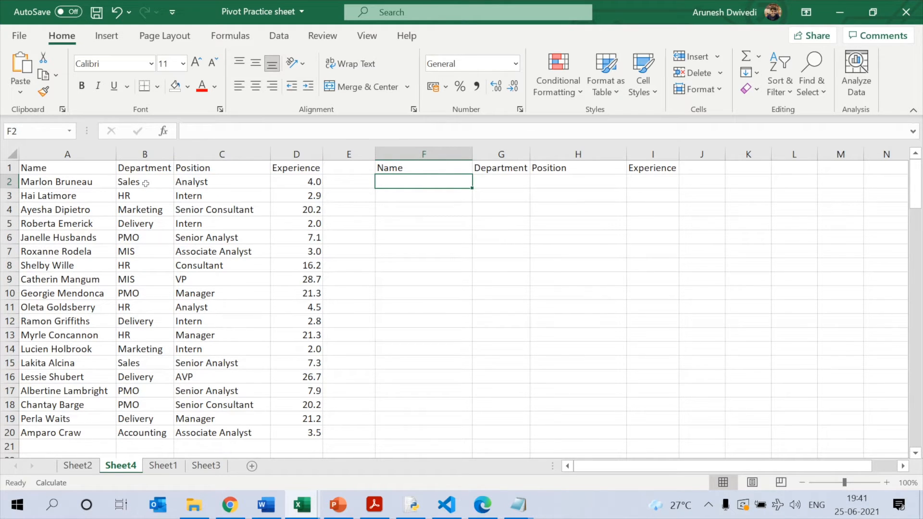
type("=filter")
key("Tab")
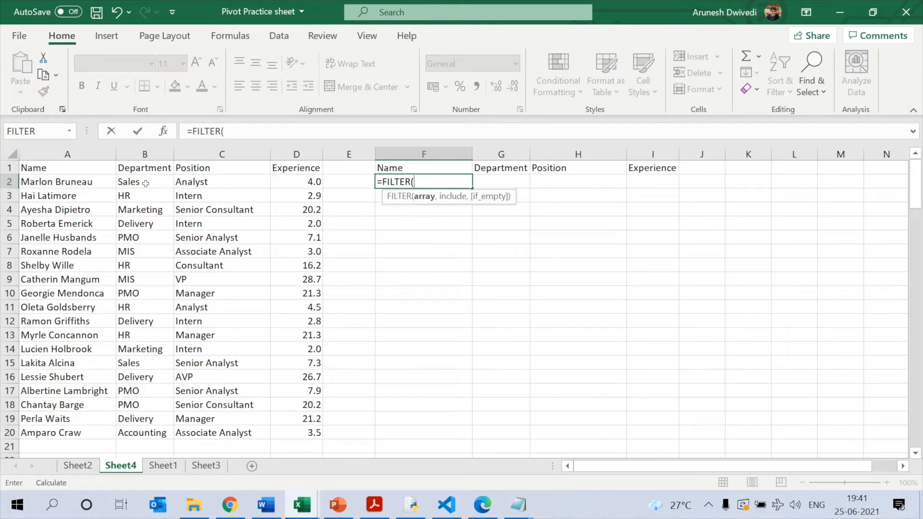
key("Left")
key("Left")
key("Left")
key("Left")
key("Left")
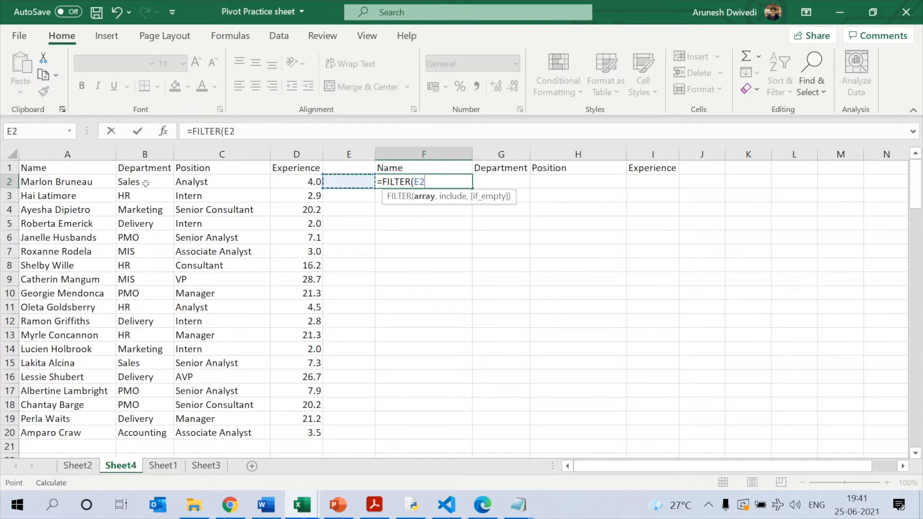
key("ctrl+shift+Right")
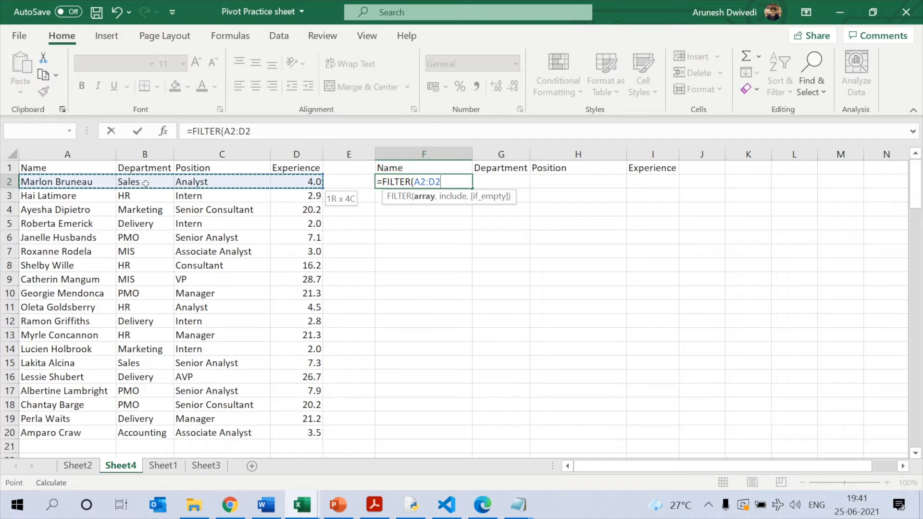
key("ctrl+shift+Down")
type(",")
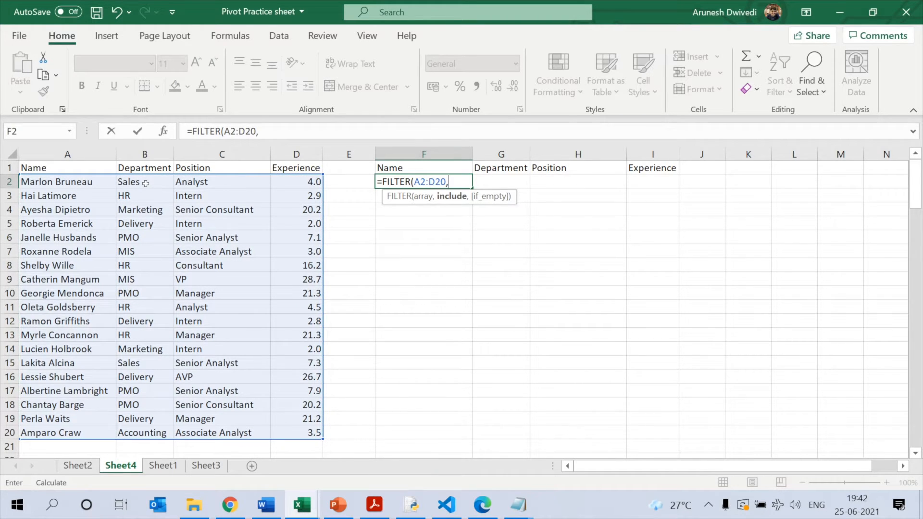
Step: Complete the FILTER formula with the include condition B2:B20="Sales" and enter it
key("Left")
key("Left")
key("Left")
key("Left")
key("Left")
key("Right")
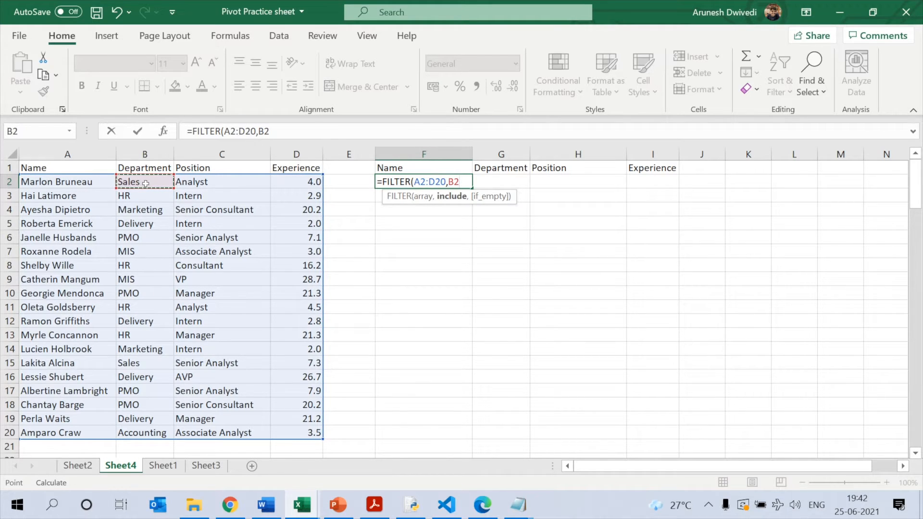
key("ctrl+shift+Down")
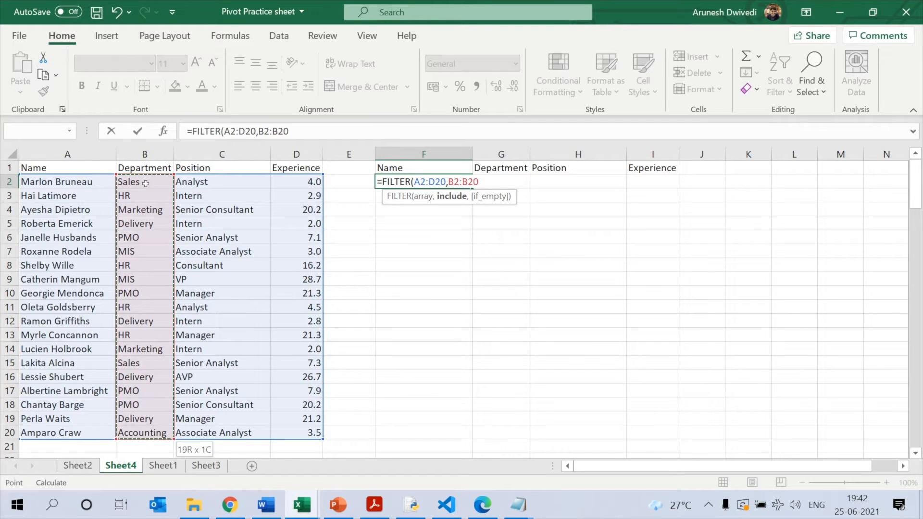
type("=\"Sales\"")
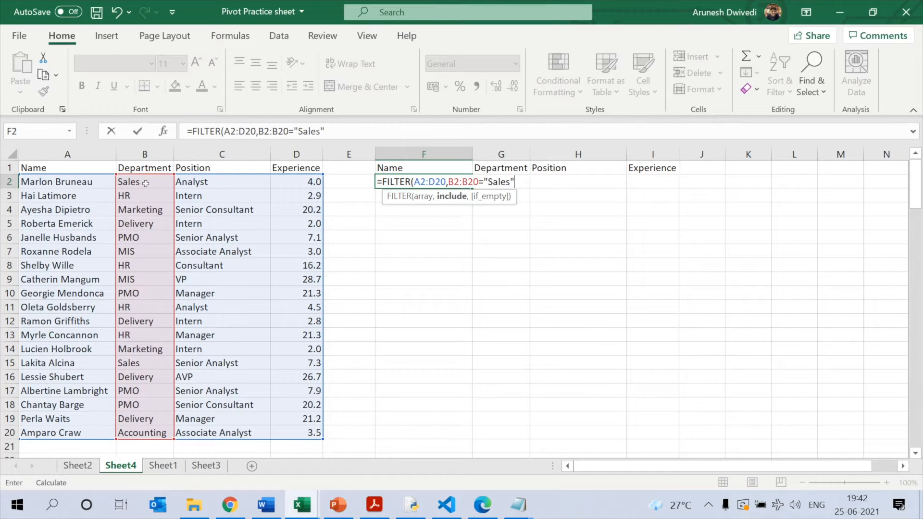
type(")")
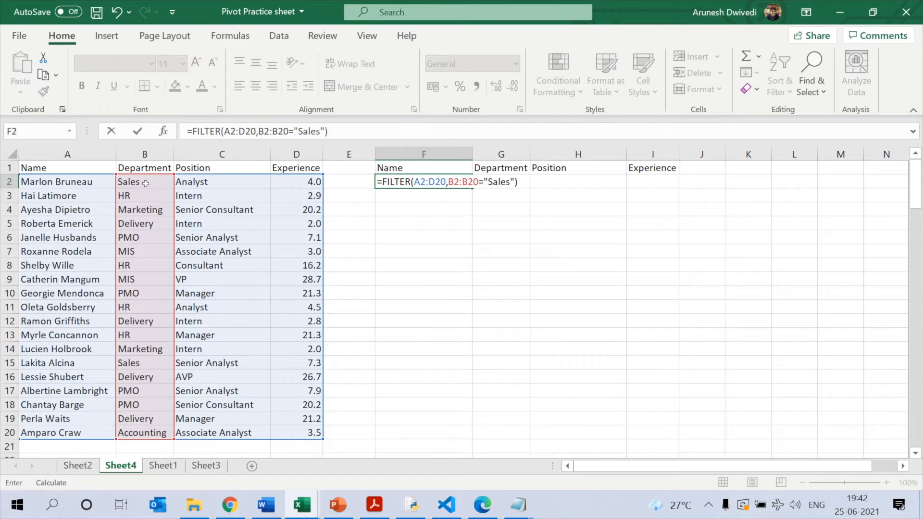
key("Return")
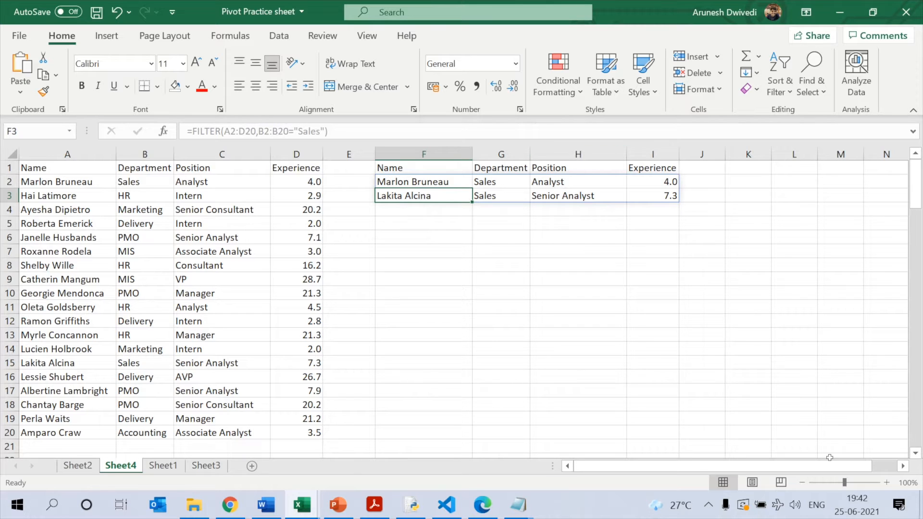
Step: Zoom the sheet to 180% and view the filtered Sales rows under the results headers
left_click(854, 483)
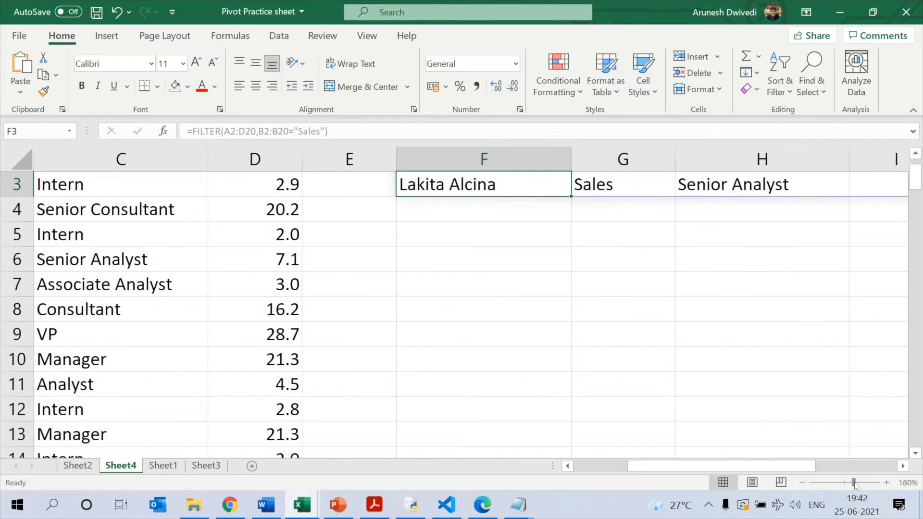
scroll(779, 360, "up", 2)
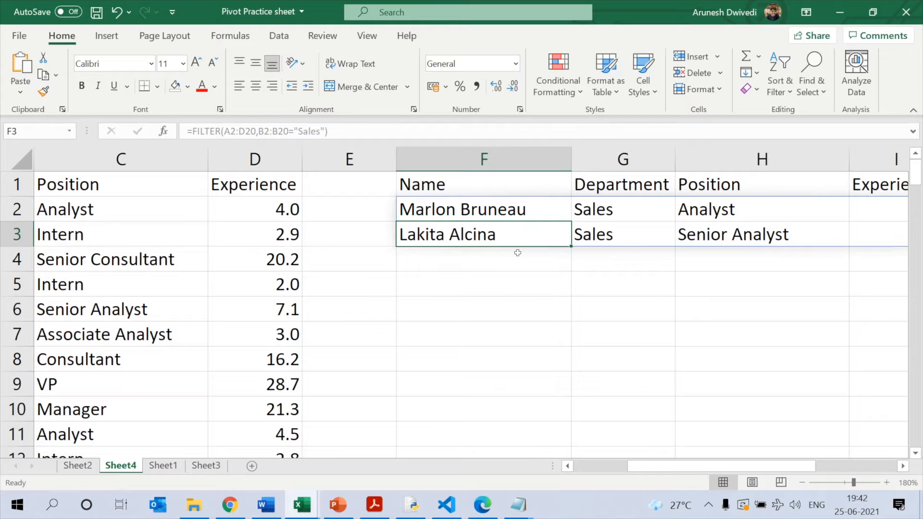
Step: Review the filtered Sales rows in F2:I3 and the FILTER formula behind them
left_click(503, 279)
left_click(477, 229)
scroll(477, 229, "down", 4)
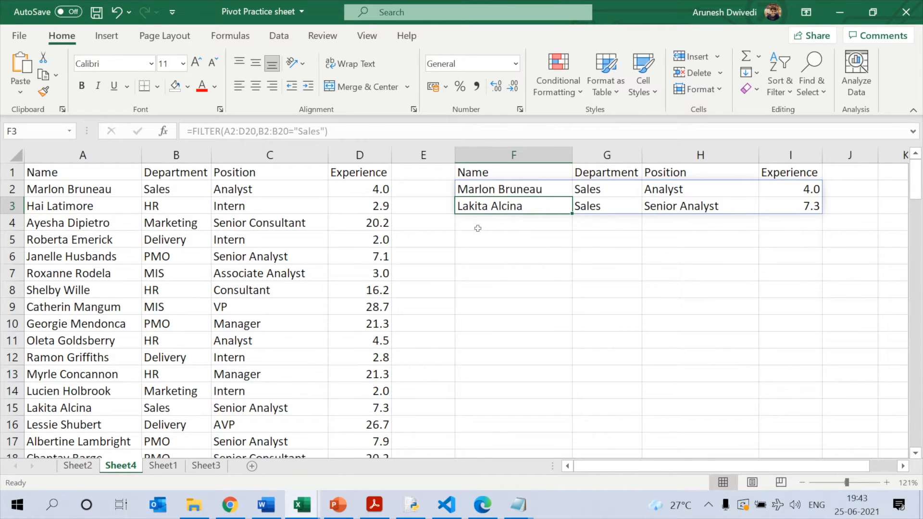
key("Up")
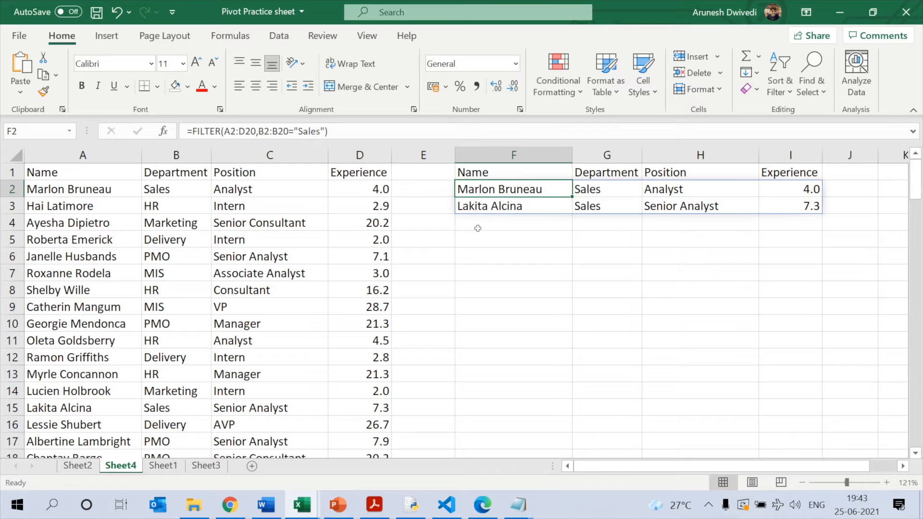
key("shift+Right")
key("shift+Right")
key("shift+Right")
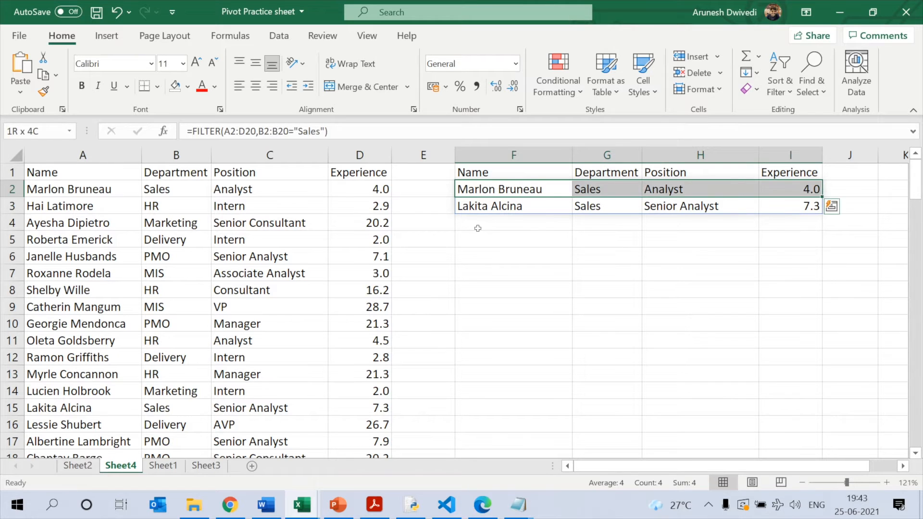
key("shift+Down")
key("Right")
key("Right")
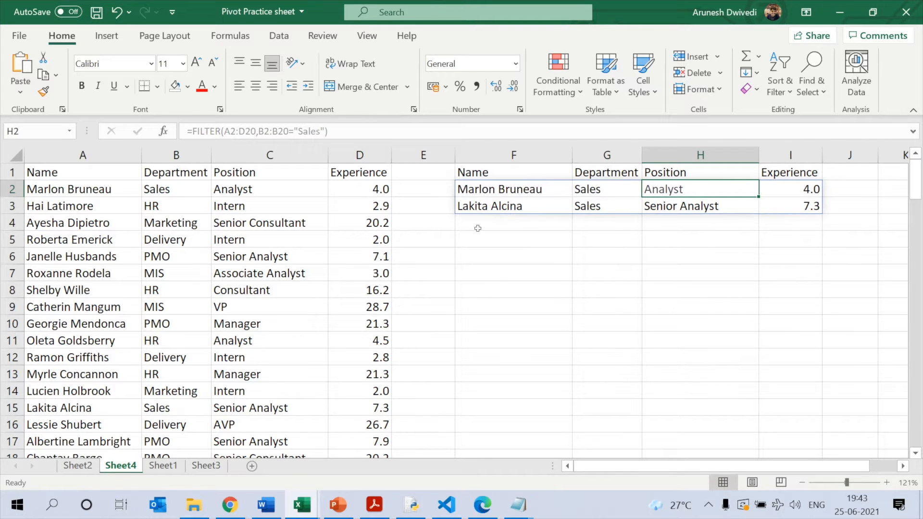
key("Left")
key("Left")
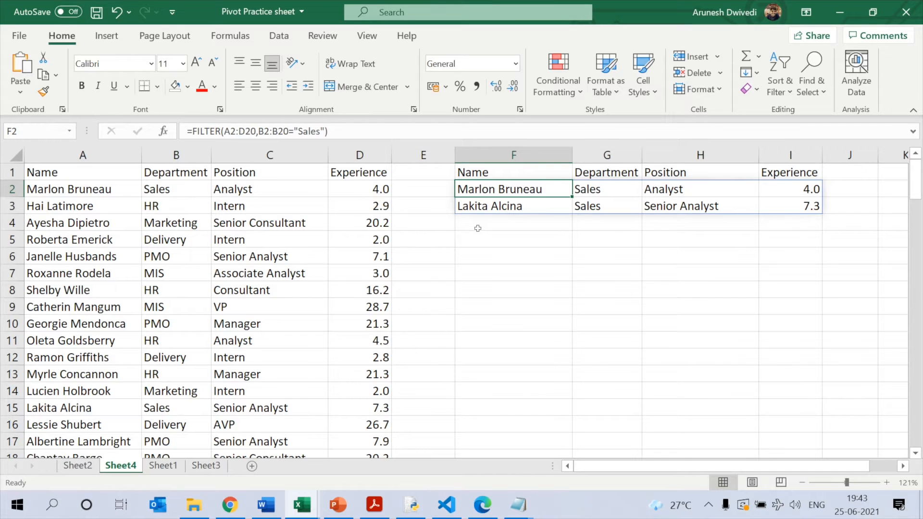
Step: Clear the FILTER formula from F2 and undo the deletion
key("Delete")
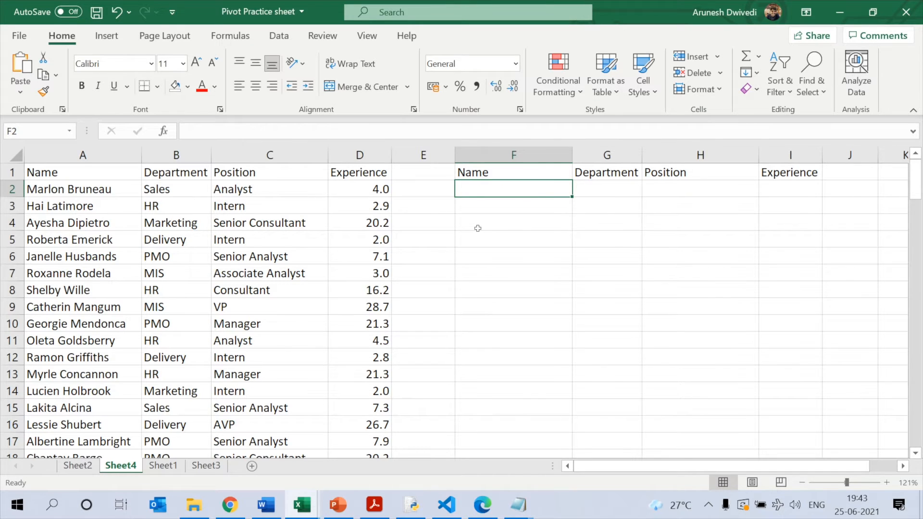
key("ctrl+z")
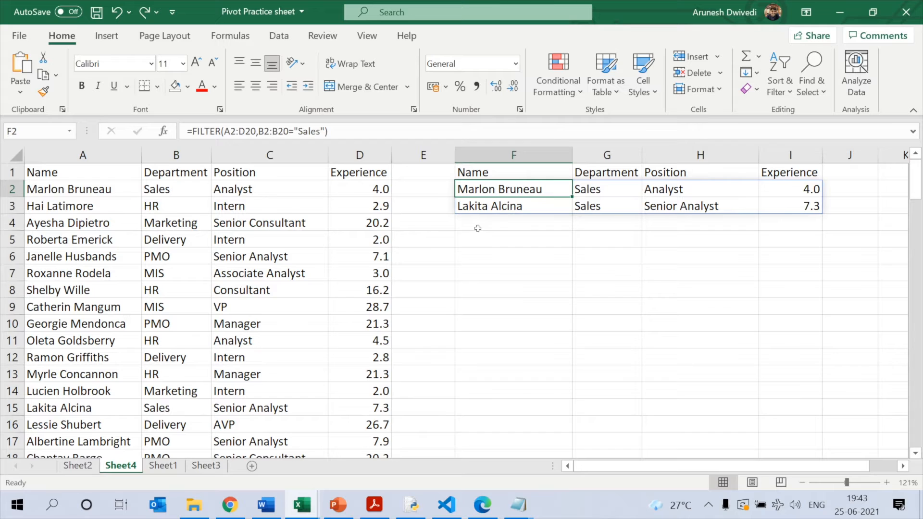
key("Down")
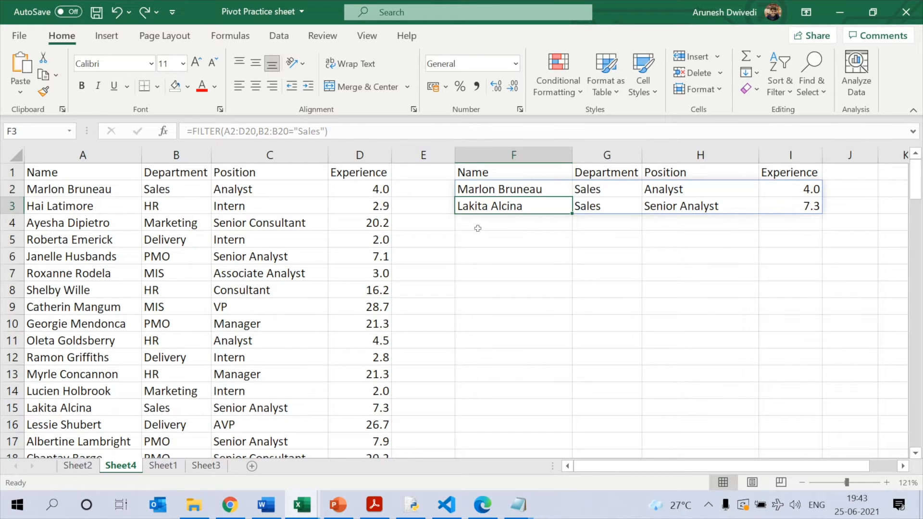
key("Up")
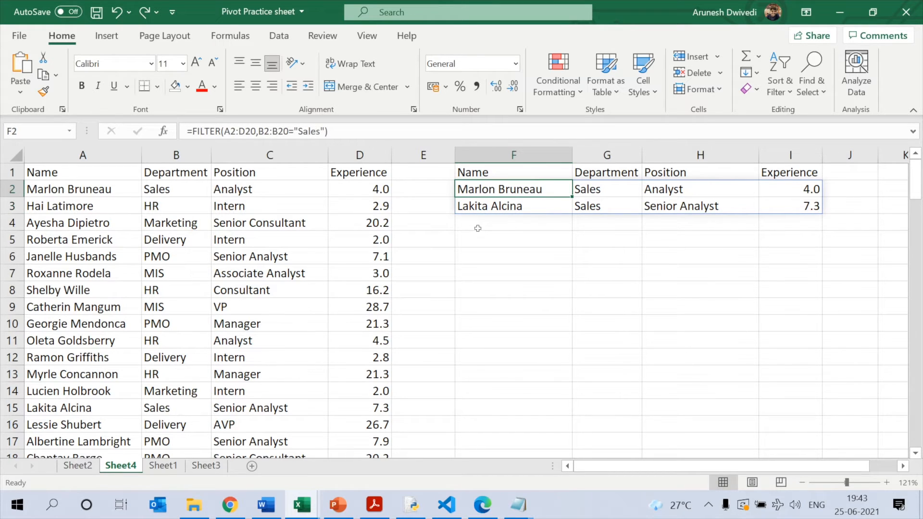
Step: Start a second FILTER formula in F5 with the employee data A2:D20 as its array argument
scroll(477, 228, "down", 4, "ctrl")
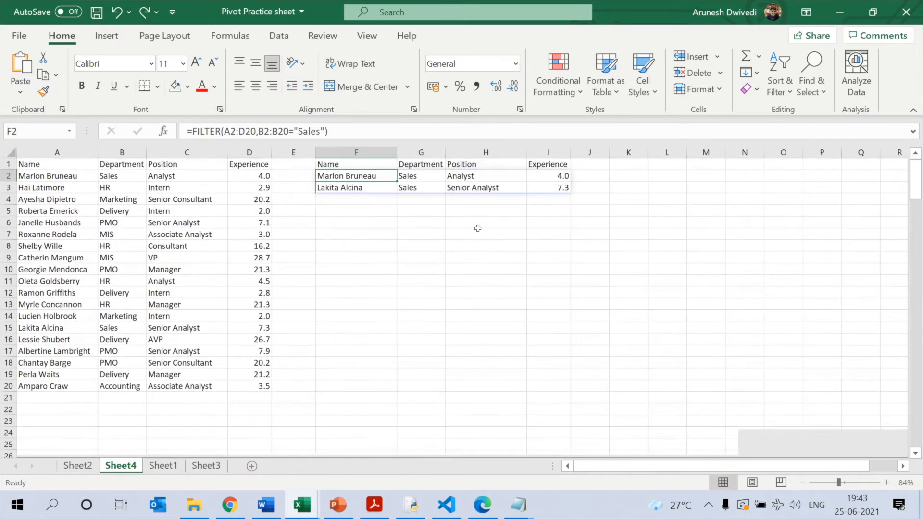
key("Down")
key("Down")
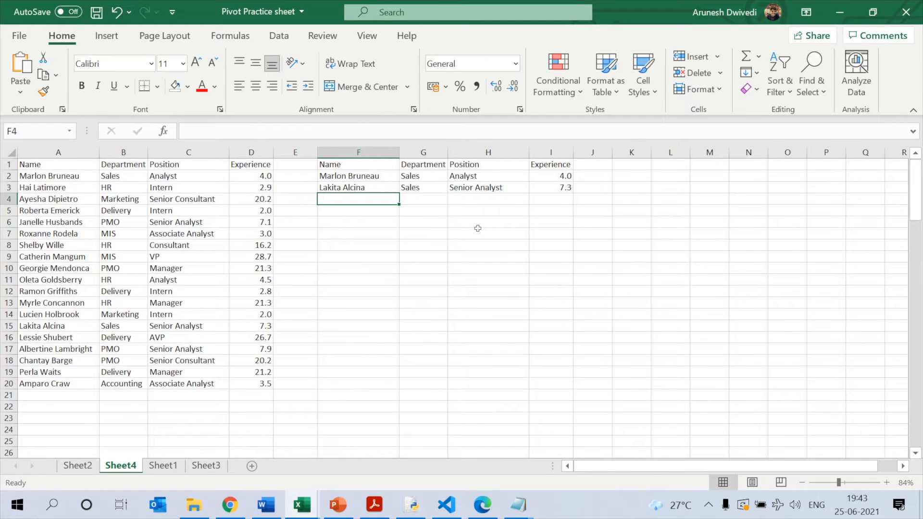
key("Down")
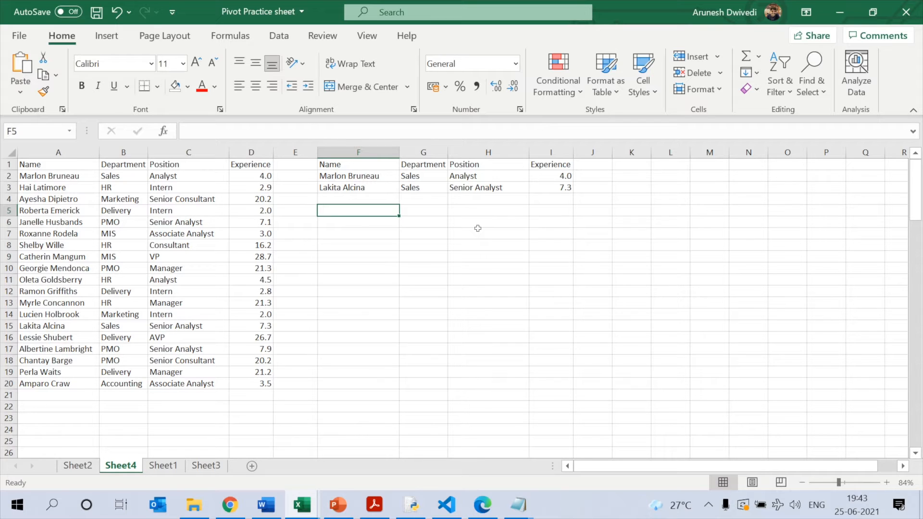
type("=fil")
key("Tab")
key("Left")
key("Left")
key("Left")
key("Left")
key("Down")
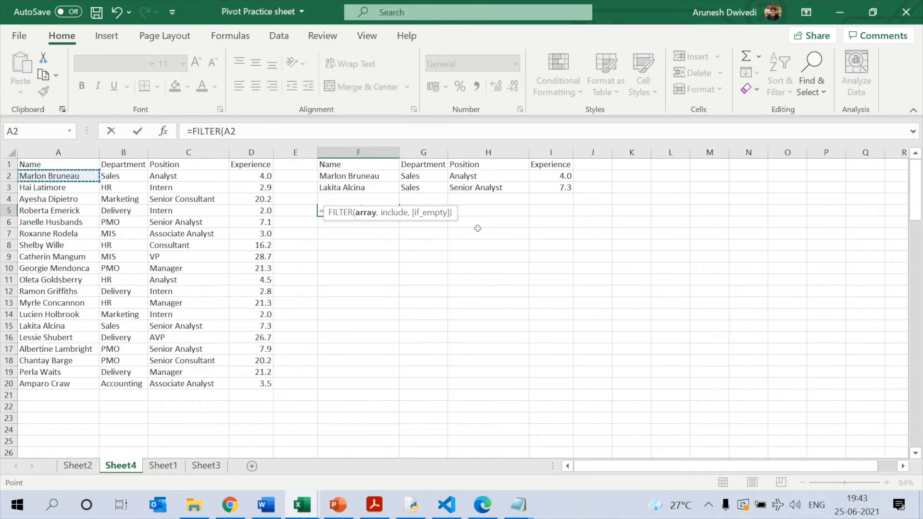
key("shift+Right")
key("shift+Right")
key("shift+Right")
key("ctrl+shift+Down")
Step: Add the unparenthesised include condition B2:B20="Sales" to the FILTER formula in F5
type(",")
key("Left")
key("Left")
key("Left")
key("Left")
key("Left")
key("Up")
key("Right")
key("Up")
key("Up")
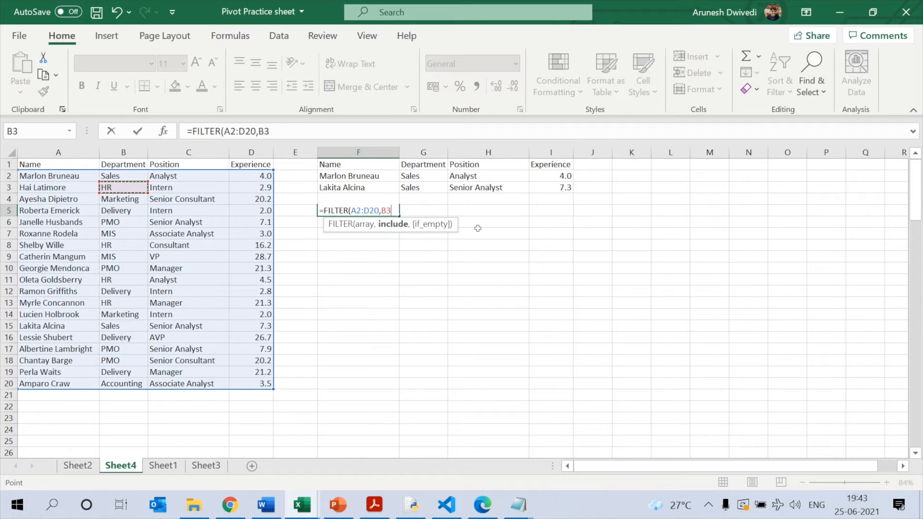
key("ctrl+shift+Down")
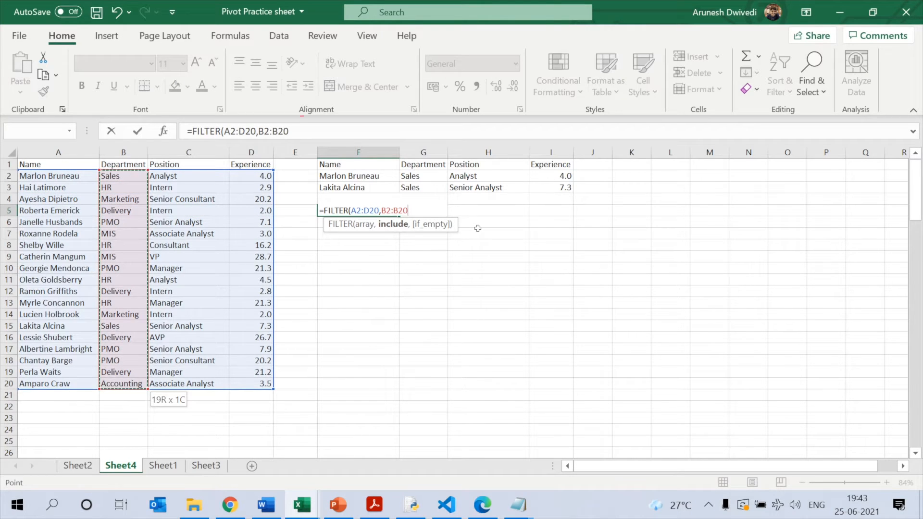
type("=\"Sales\"")
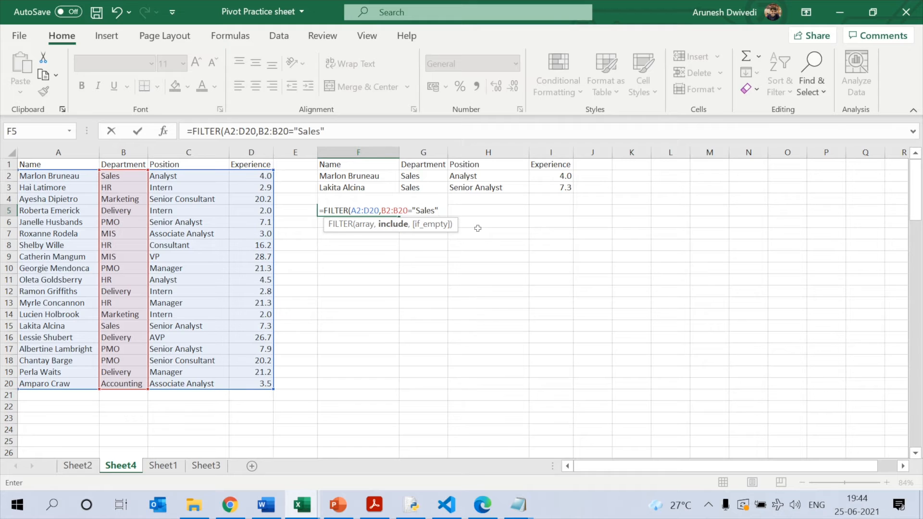
Step: Try to extend the F5 include condition with +B2:B20="Marketing" without parentheses and enter the formula
type("+")
key("Left")
key("Left")
key("Left")
key("Left")
key("Up")
key("Up")
key("Up")
key("ctrl+shift+Down")
type("=\"")
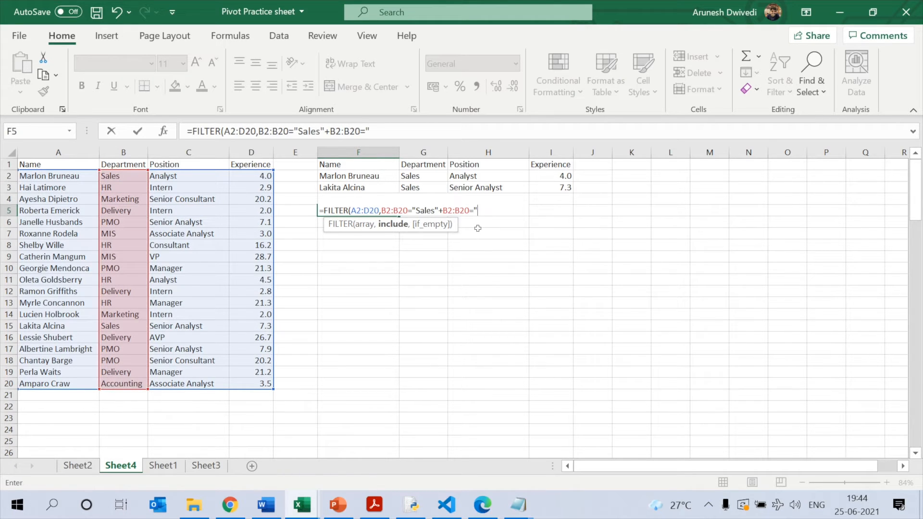
type("Marketing\"")
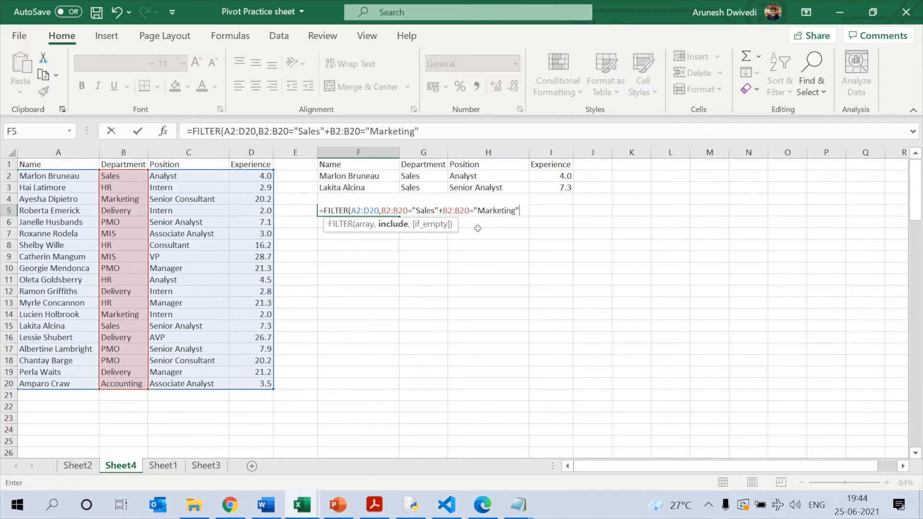
key("Return")
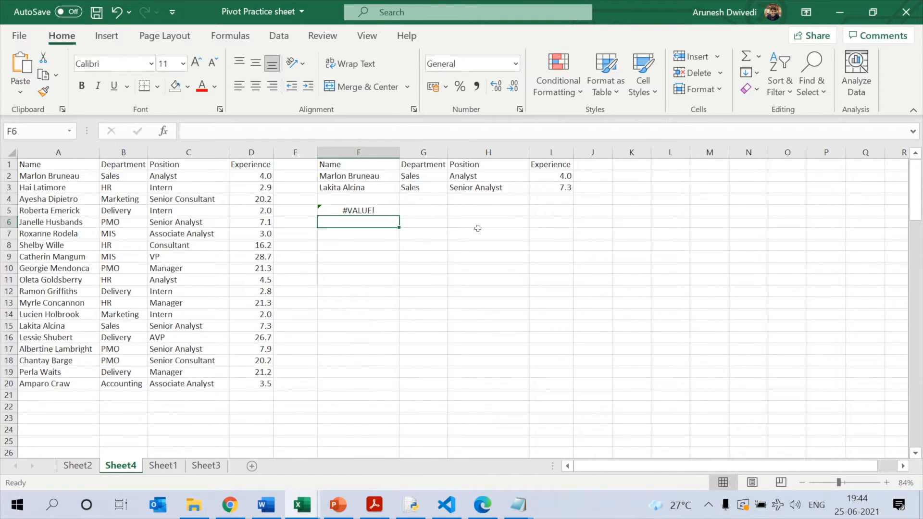
Step: Replace the formula in F5 with a new FILTER formula using A2:D20 as its array argument
key("Up")
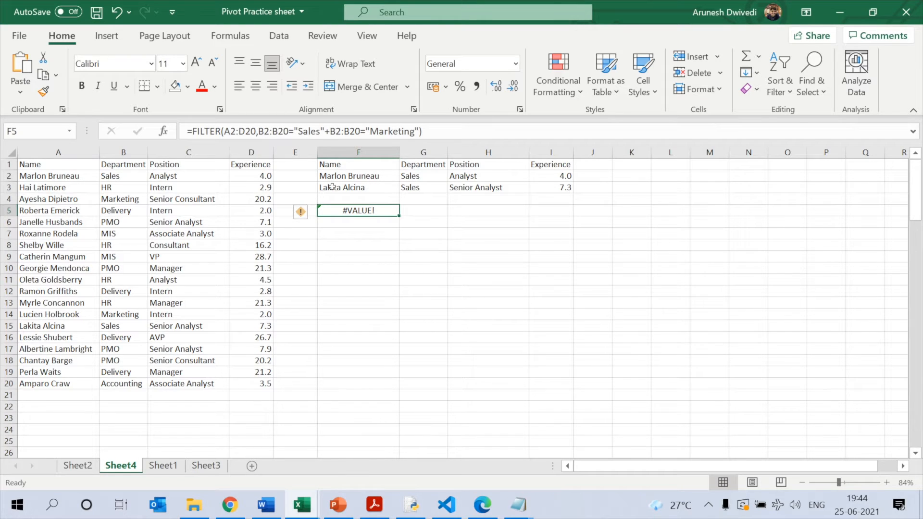
type("=")
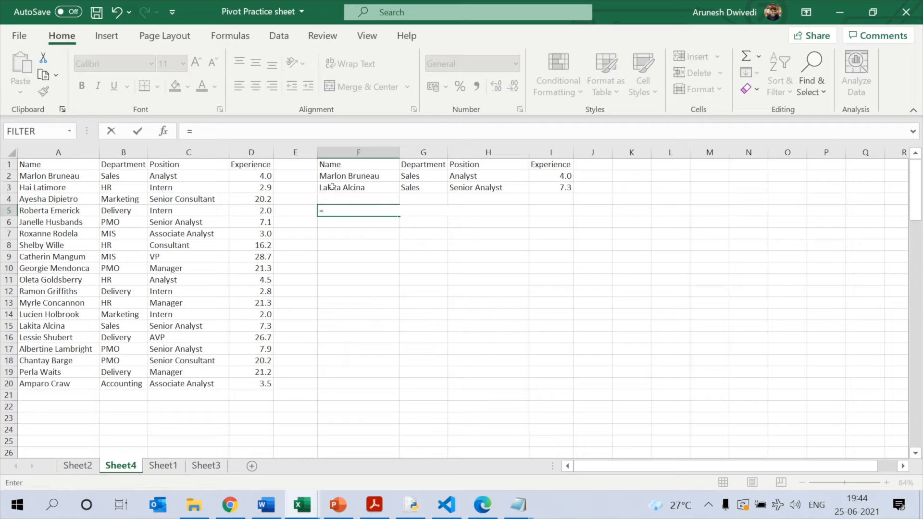
type("Filter")
key("Tab")
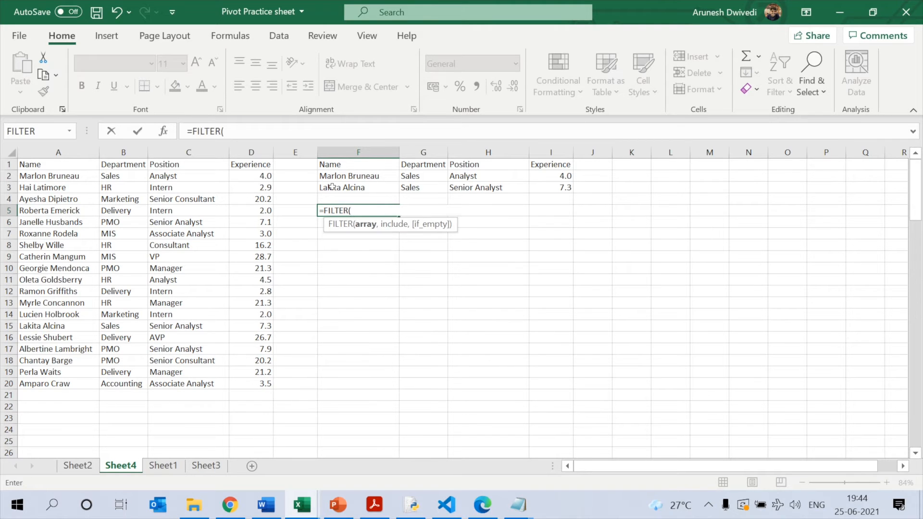
key("Left")
key("Left")
key("Left")
key("Left")
key("Left")
key("Up")
key("Up")
key("Up")
key("shift+Right")
key("shift+Right")
key("shift+Right")
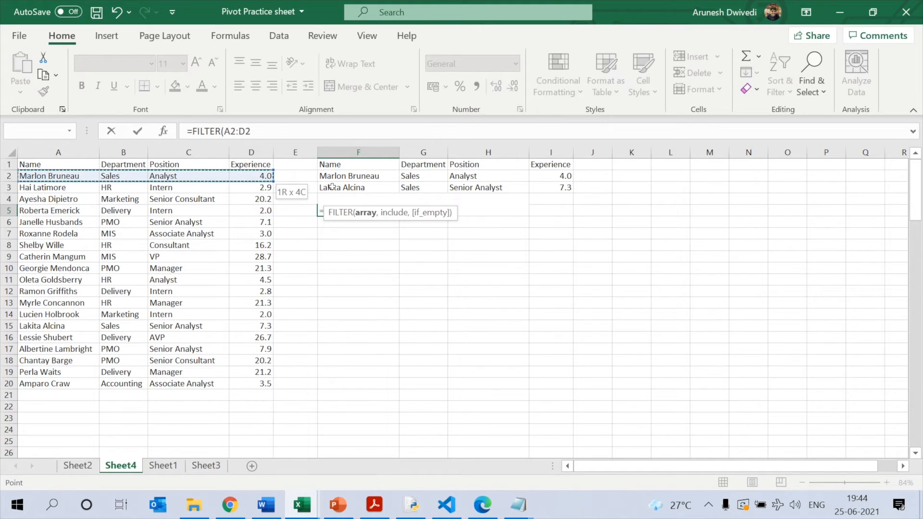
key("ctrl+shift+Down")
Step: Add the parenthesised include condition (B2:B20="Sales") to the F5 formula, followed by a plus sign and an opening parenthesis
type(",(")
key("Left")
key("Left")
key("Left")
key("Left")
key("Up")
key("Up")
key("Up")
key("ctrl+shift+Down")
type("=\"Sales\")+(")
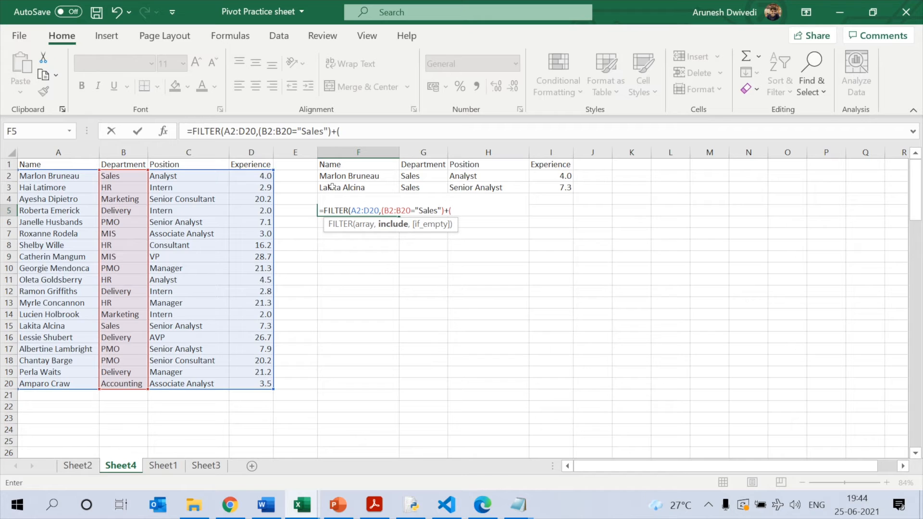
Step: Complete the F5 formula with the second parenthesised condition (B2:B20="Marketing") and enter it
key("Left")
key("Left")
key("Left")
key("Left")
key("Up")
key("Up")
key("Up")
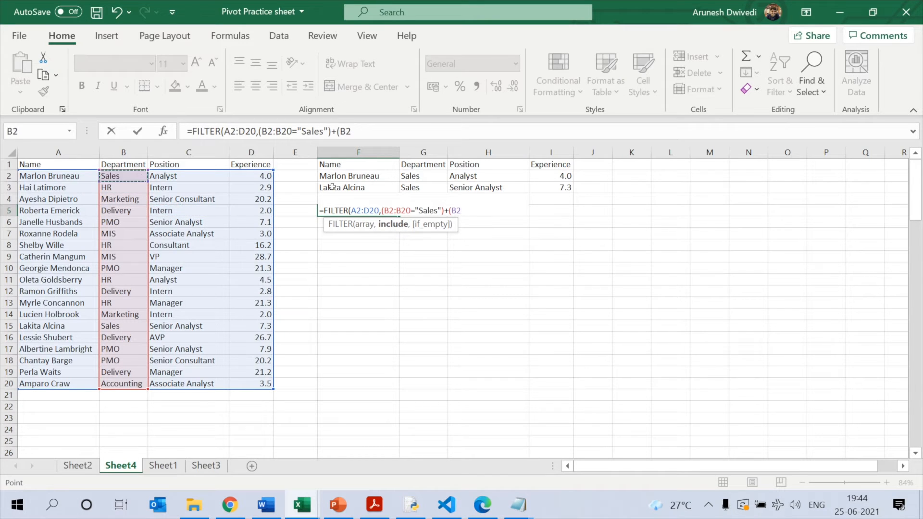
key("ctrl+shift+Down")
type("=\"Ma")
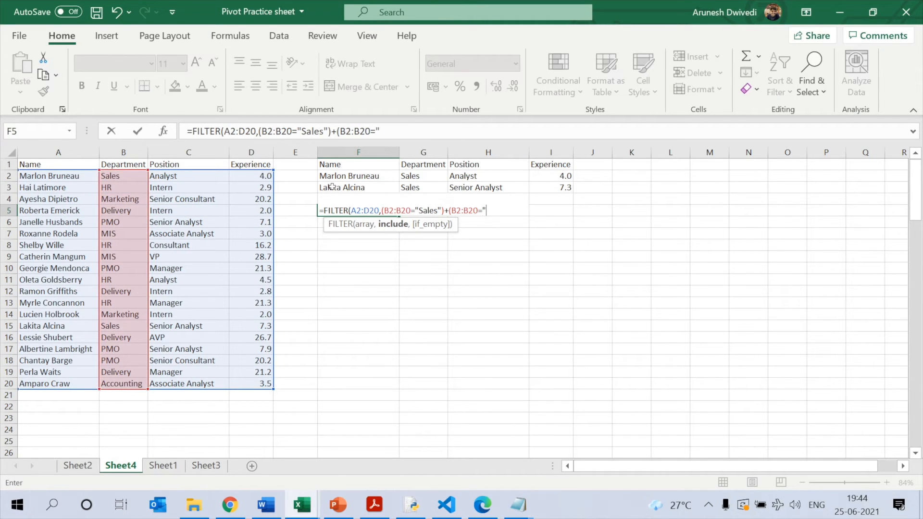
type("rj")
key("BackSpace")
type("keting\"))")
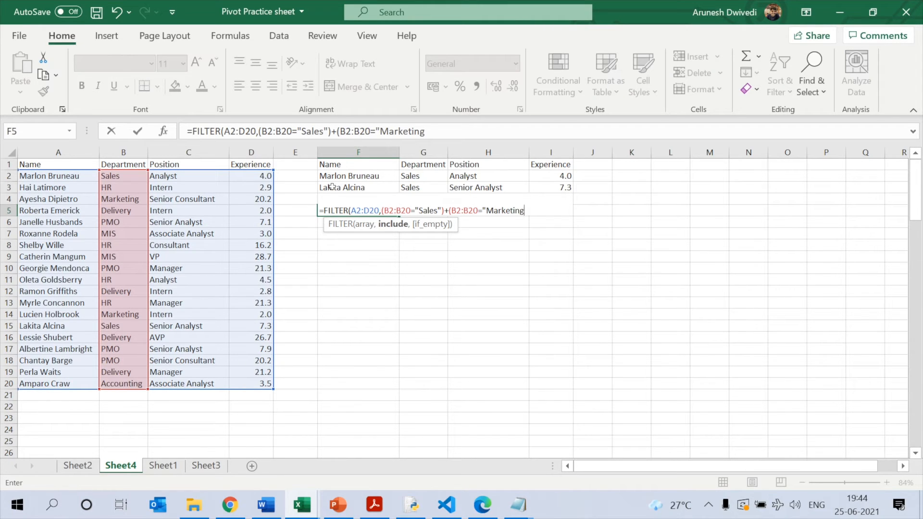
key("Return")
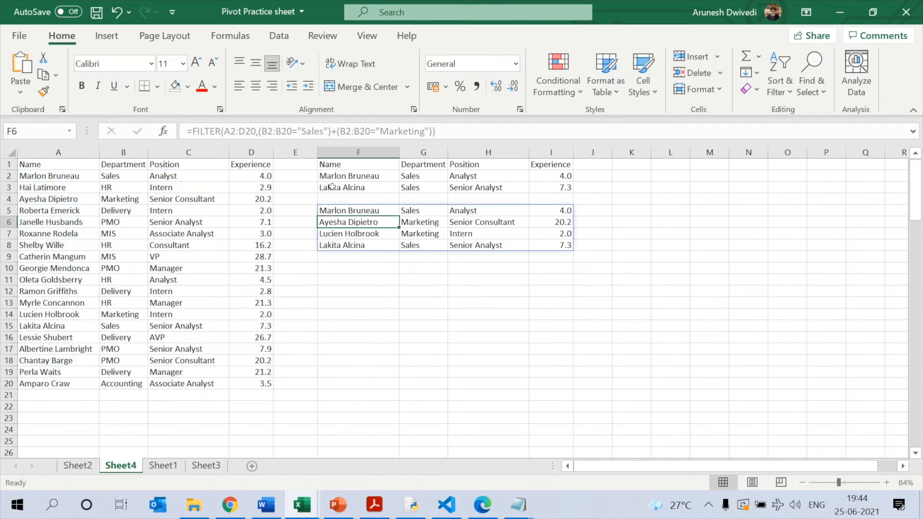
Step: Examine the names and departments returned by the Sales-or-Marketing filter in F5:I8
key("Down")
key("Down")
key("Down")
key("Up")
key("Up")
key("Up")
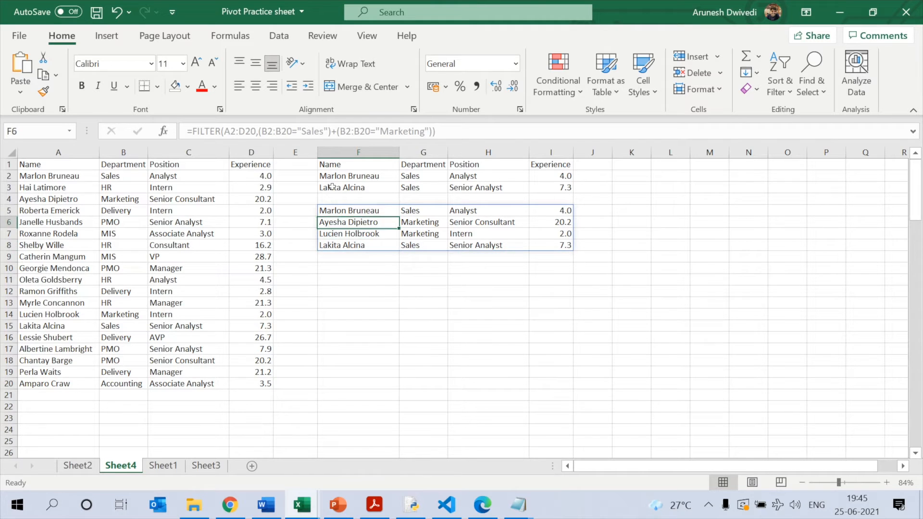
key("Up")
key("Right")
key("Right")
key("Left")
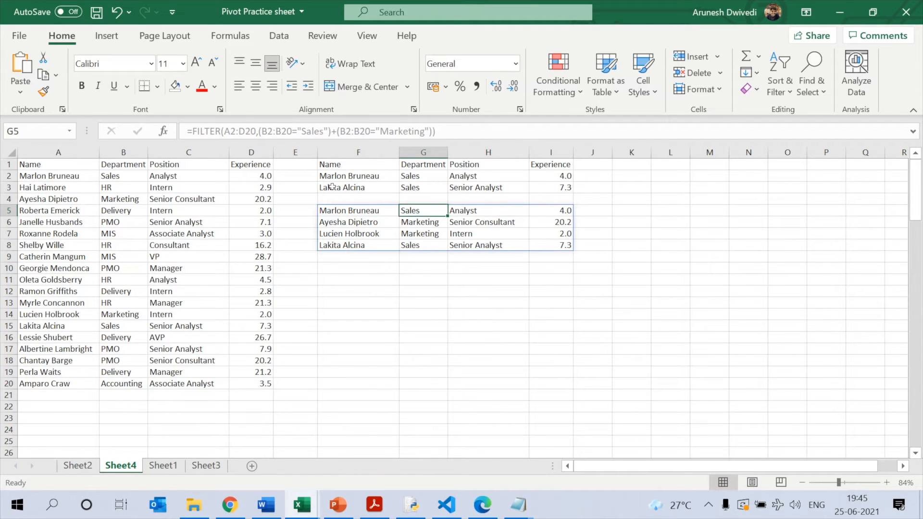
key("Down")
key("Down")
key("Down")
key("Down")
key("Down")
key("Up")
key("Up")
key("Up")
key("Up")
key("Up")
key("Up")
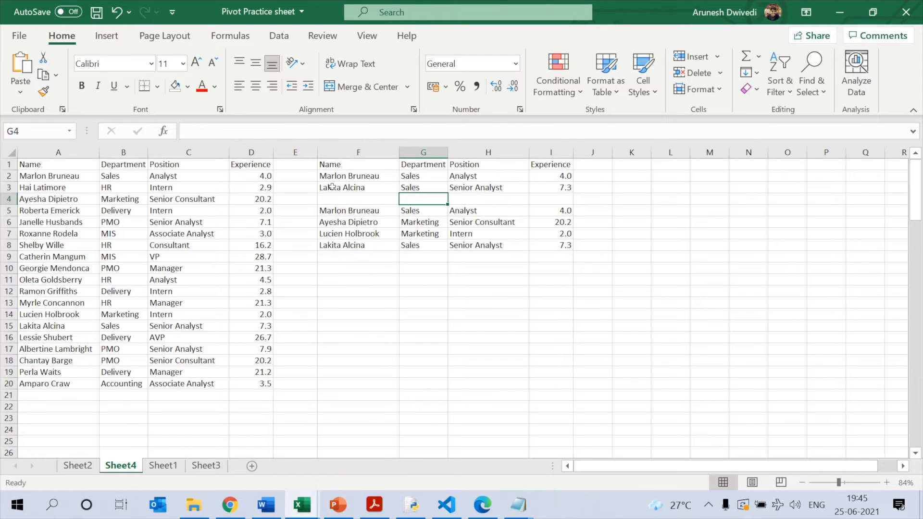
Step: Fill the results header cells F1:I1 with a gold background
key("Left")
key("Right")
key("Left")
key("Up")
key("Up")
key("Up")
key("ctrl+shift+Right")
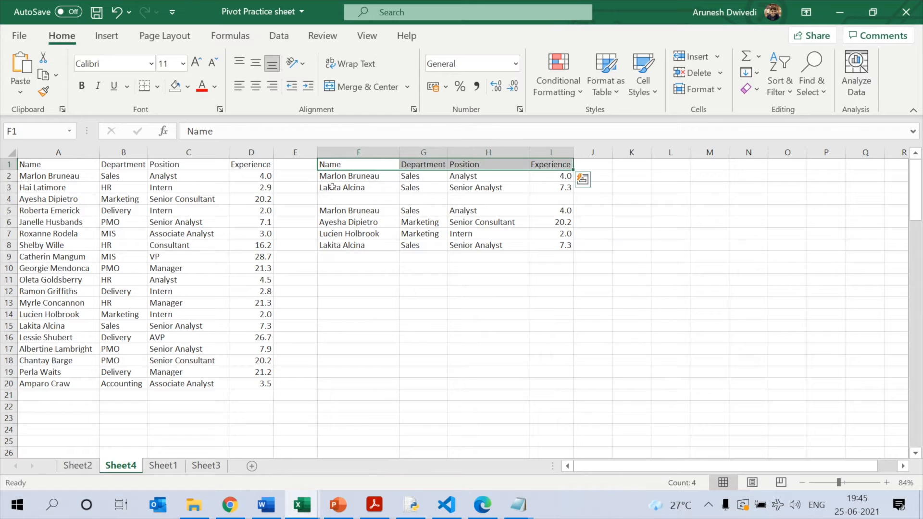
key("alt+h")
key("h")
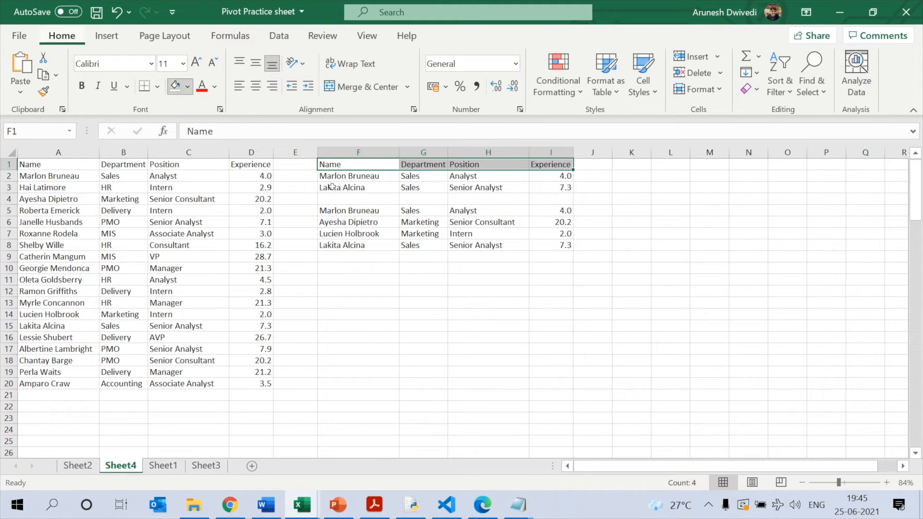
key("Down")
key("Up")
key("Right")
key("Right")
key("Right")
key("Right")
key("Right")
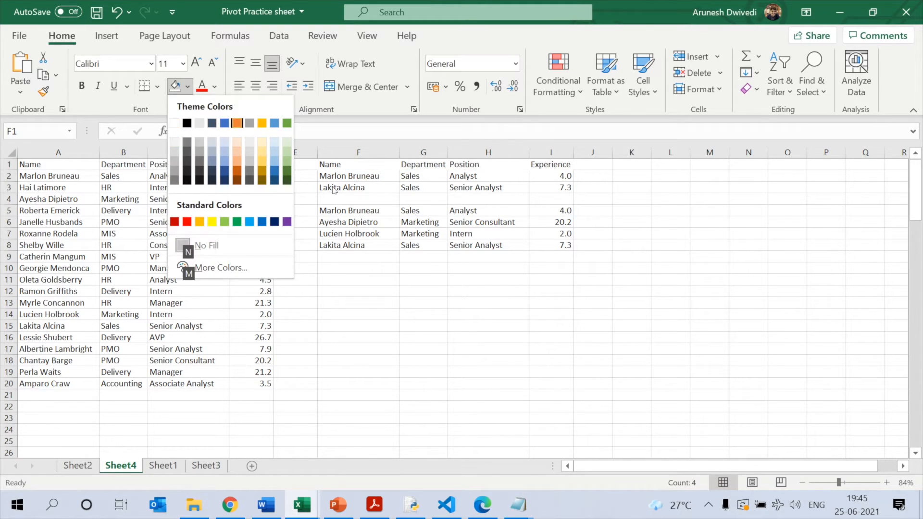
key("Return")
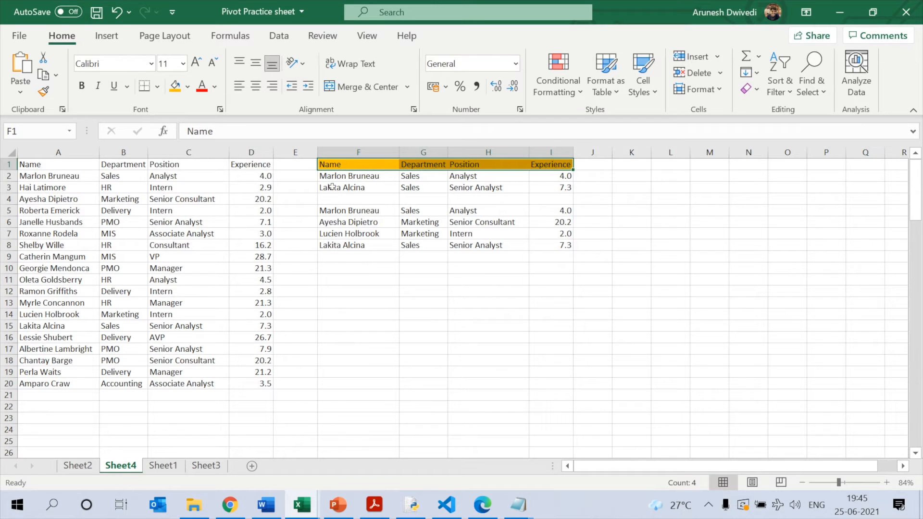
Step: Copy the gold results headers from F1:I1 to F4:I4 above the Sales-or-Marketing table
key("ctrl+c")
key("Down")
key("Down")
key("Down")
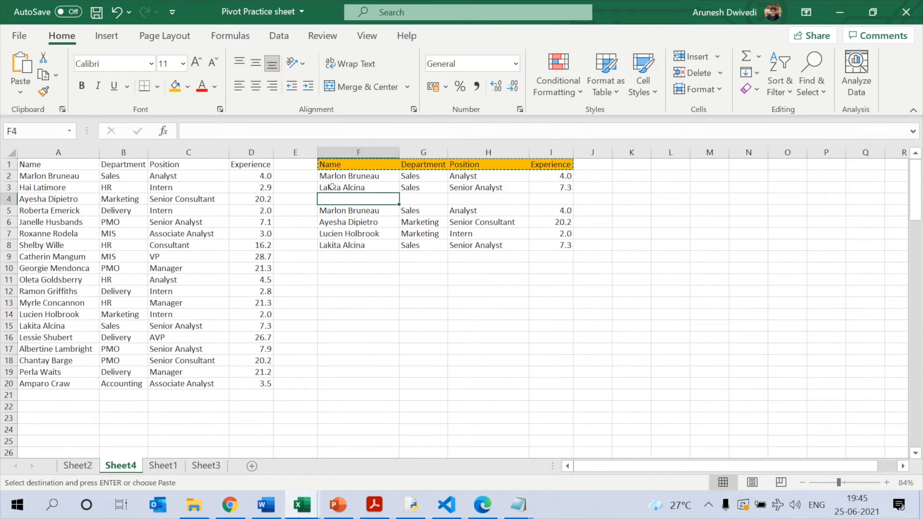
key("ctrl+v")
key("Escape")
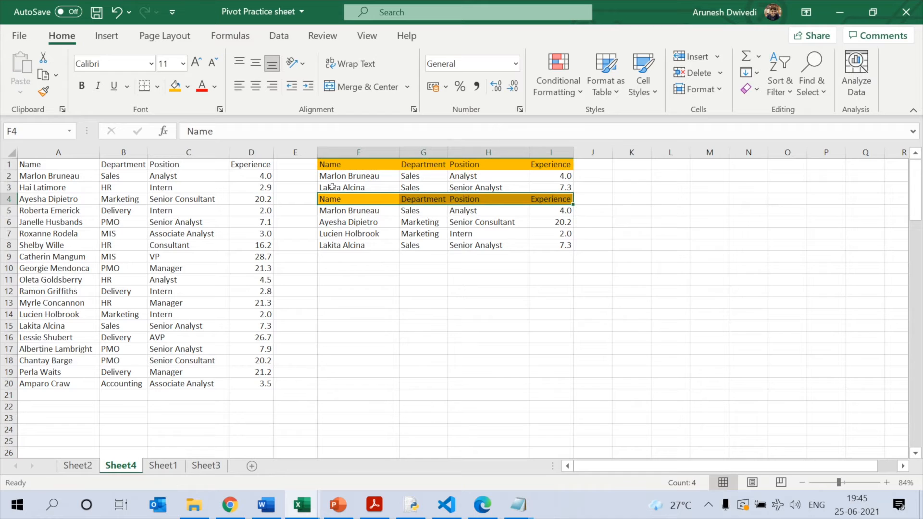
Step: Copy the gold header row F4:I4 to F9:I9 below the Sales-or-Marketing results
key("Down")
key("Down")
key("Down")
key("Down")
key("Down")
key("Down")
key("Down")
key("Up")
key("Up")
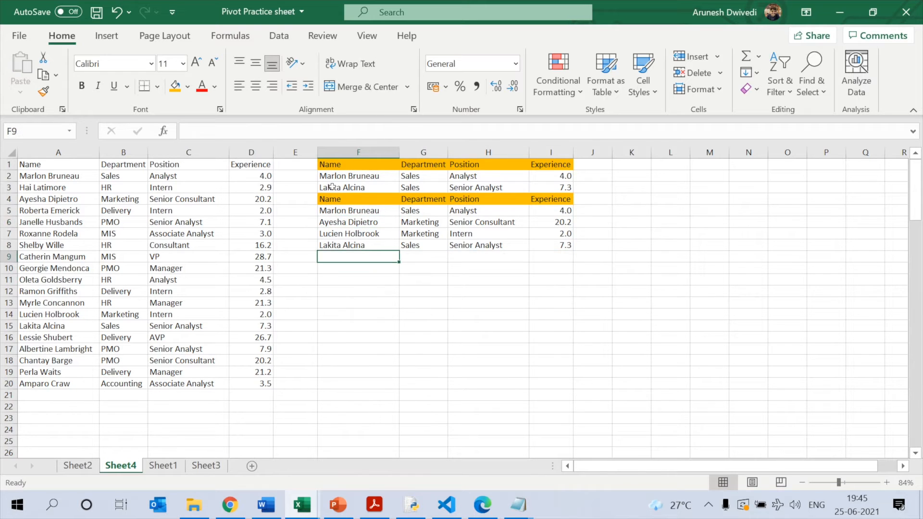
key("Up")
key("Up")
key("Up")
key("Up")
key("Up")
key("ctrl+v")
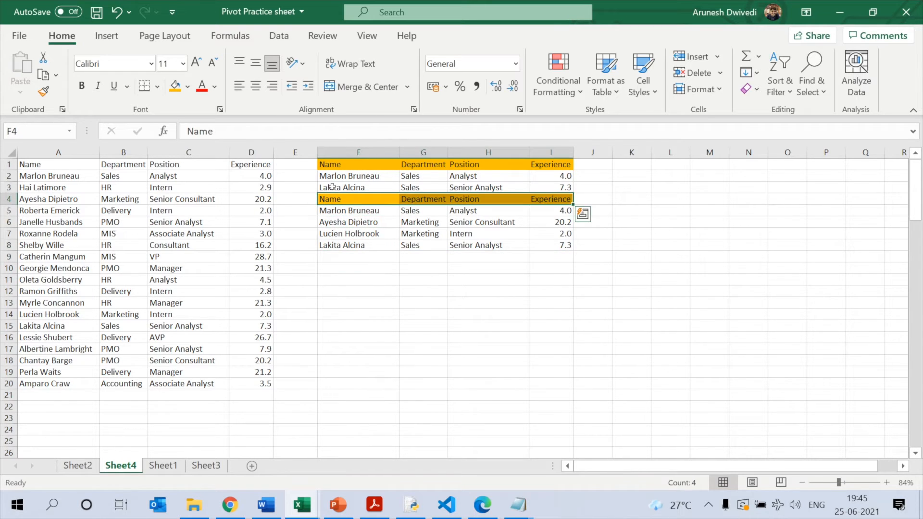
key("ctrl+c")
key("Down")
key("Down")
key("Down")
key("Down")
key("Down")
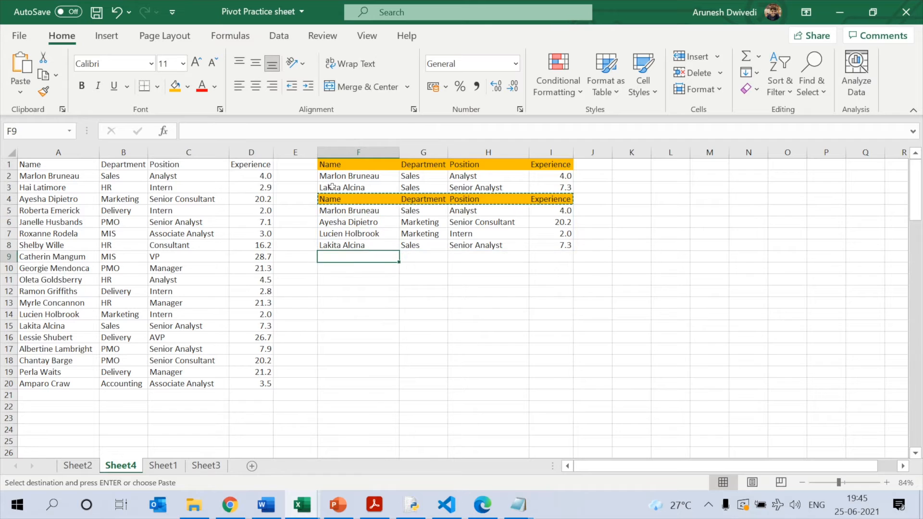
key("ctrl+v")
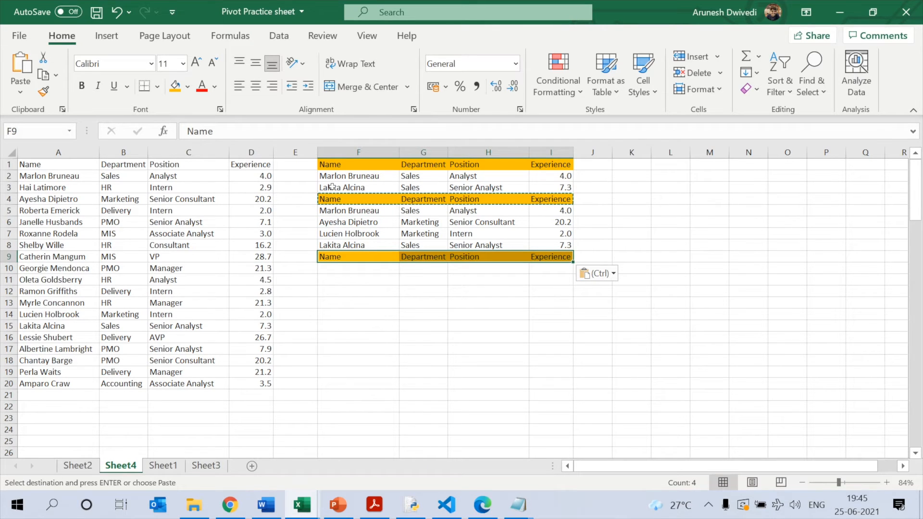
Step: Review the Sales-or-Marketing FILTER formula in F5 and how its two conditions are combined
key("Down")
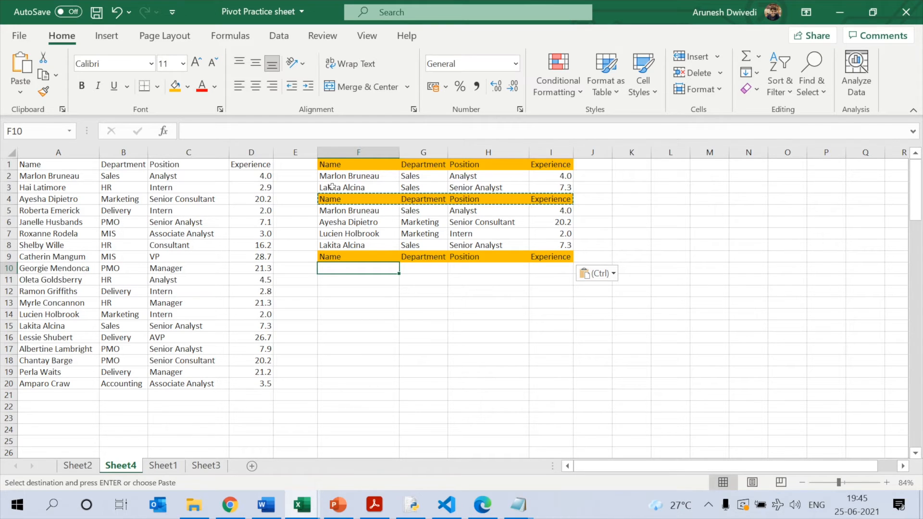
key("Up")
key("Up")
key("Up")
key("Up")
key("Up")
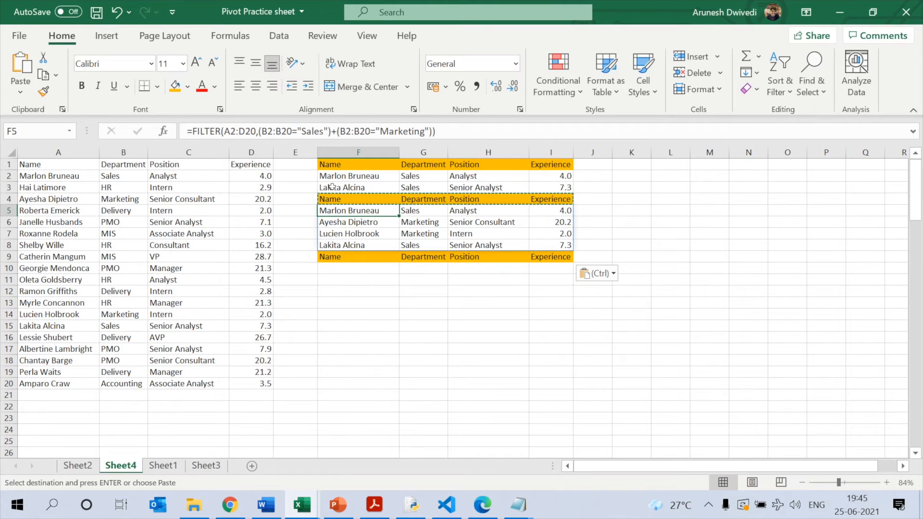
key("Down")
key("Down")
key("Down")
key("Down")
key("Down")
key("Down")
key("Up")
key("Up")
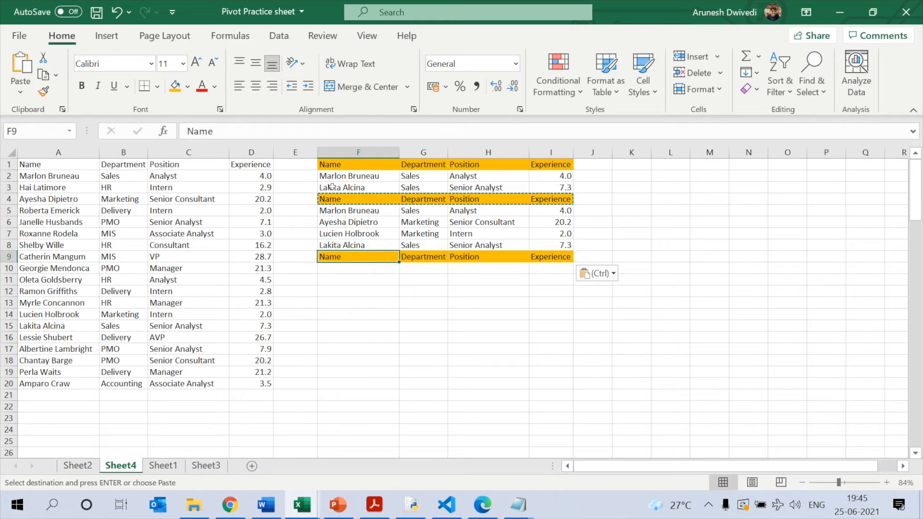
Step: Begin a FILTER formula in F10 with the employee data A2:D20 as its array
key("Down")
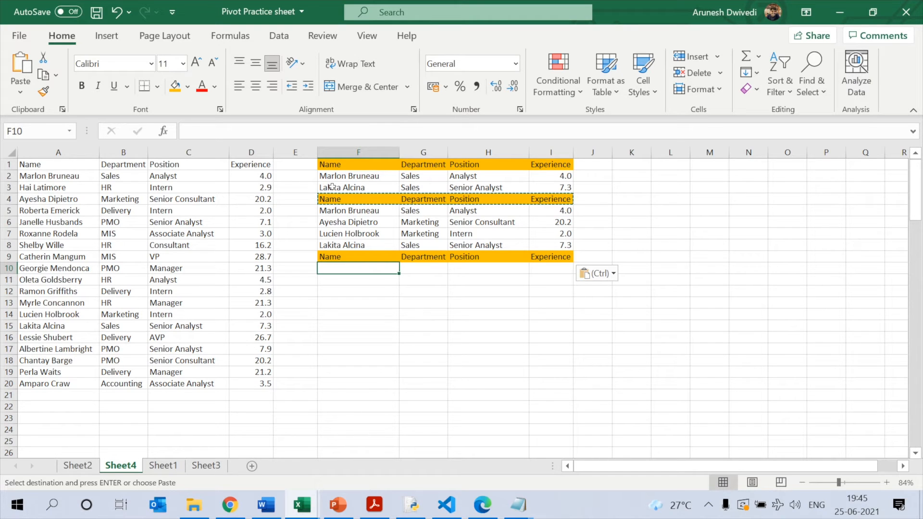
key("Escape")
type("=filter")
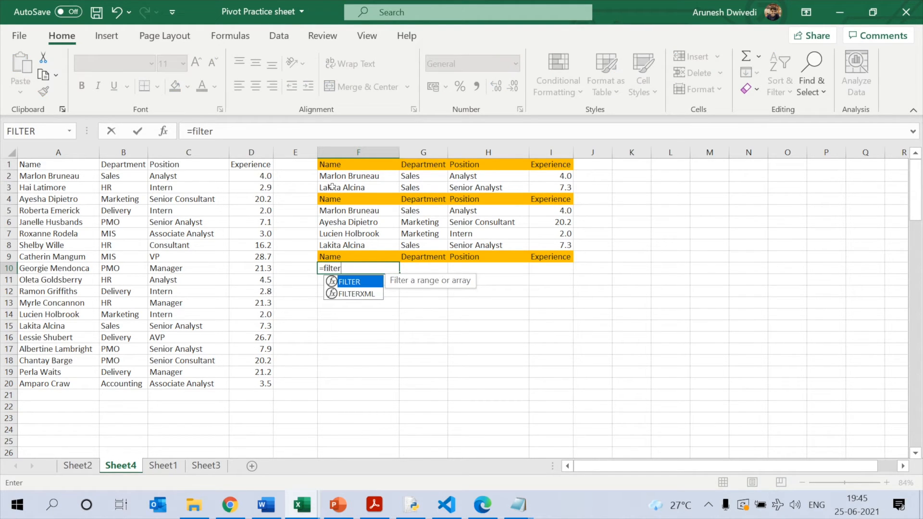
key("Tab")
key("Left")
key("Left")
key("Left")
key("Left")
key("Left")
key("ctrl+Up")
key("Down")
key("ctrl+shift+Right")
key("ctrl+shift+Down")
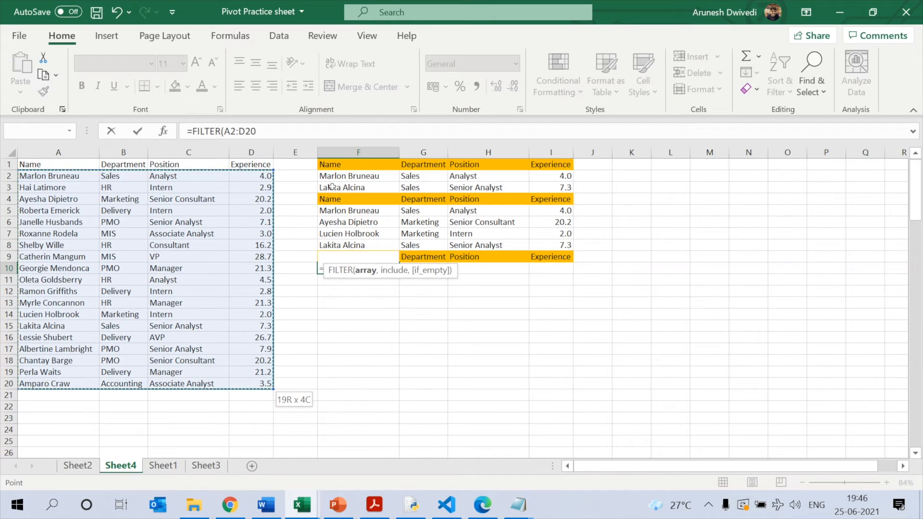
Step: Add the parenthesised include condition (B2:B20="PMO") to the F10 formula, followed by a multiplication sign
type(",")
key("Left")
key("Left")
key("Left")
key("Left")
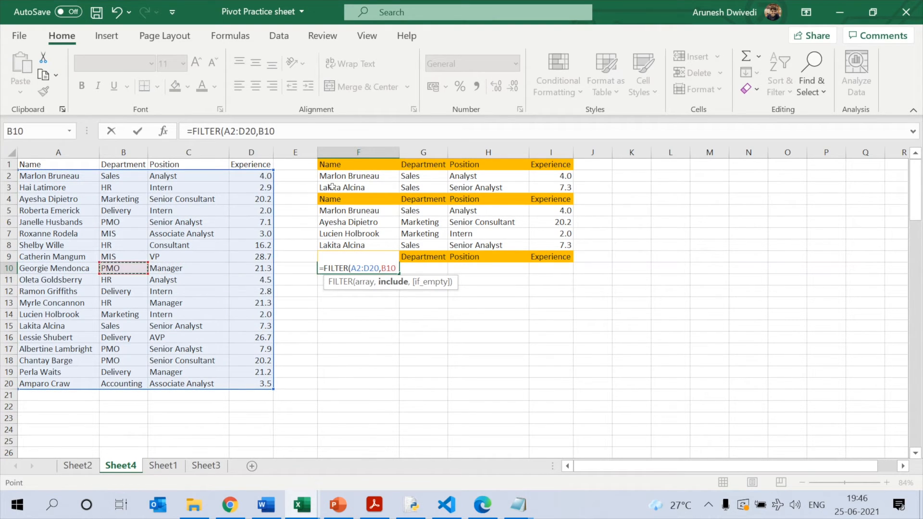
key("BackSpace")
type("(")
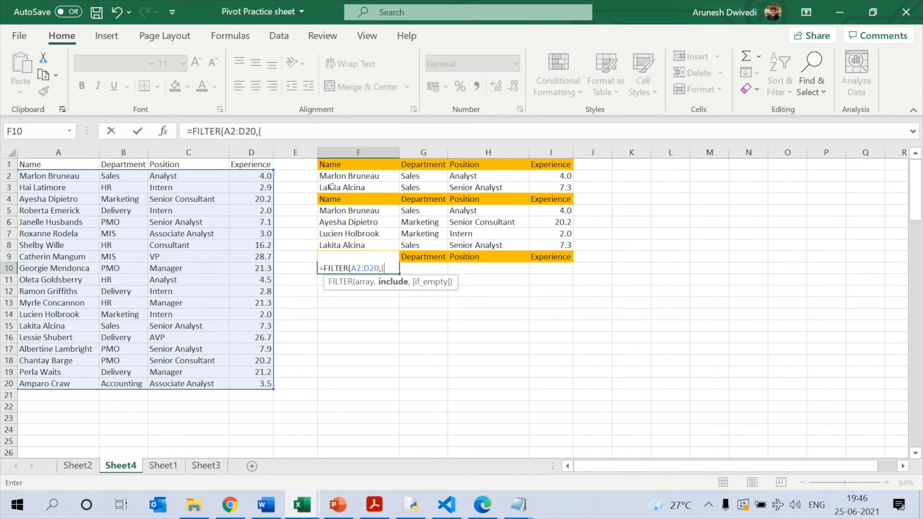
key("Left")
key("Left")
key("Left")
key("ctrl+Up")
key("Down")
key("ctrl+shift+Down")
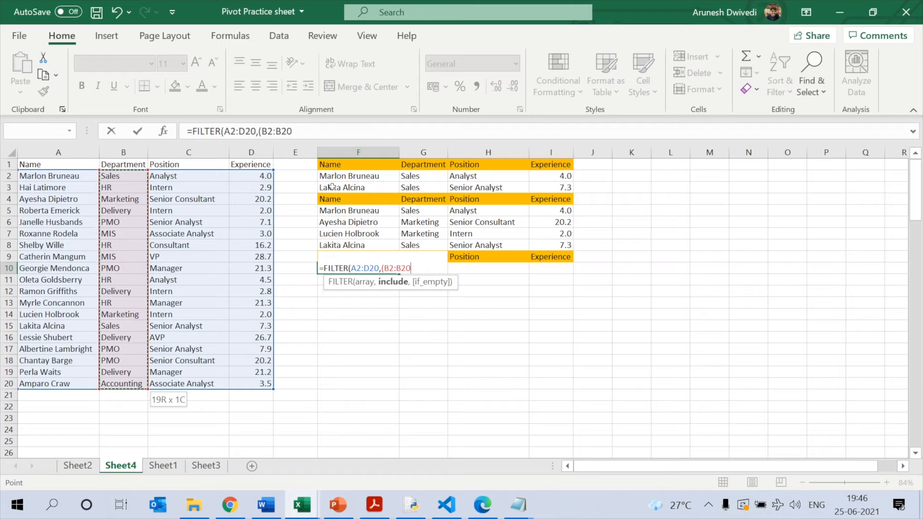
type("=\"PMO")
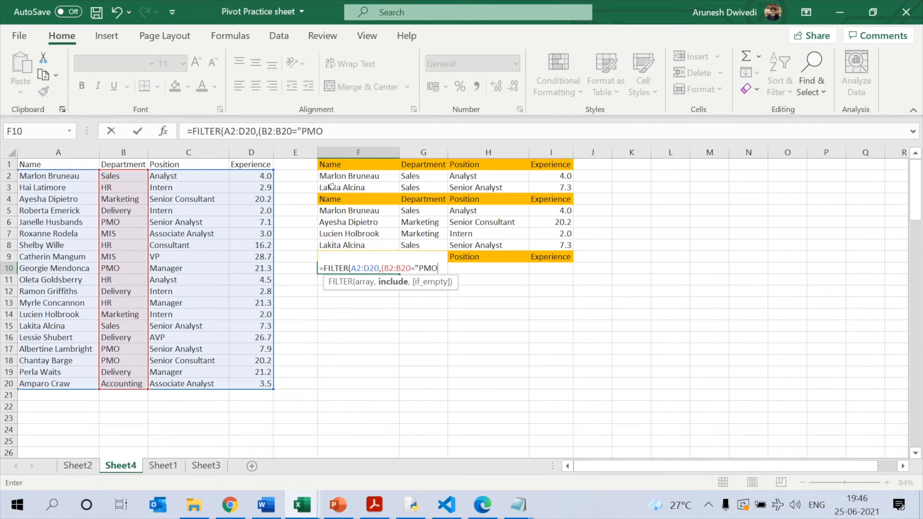
type("\")*")
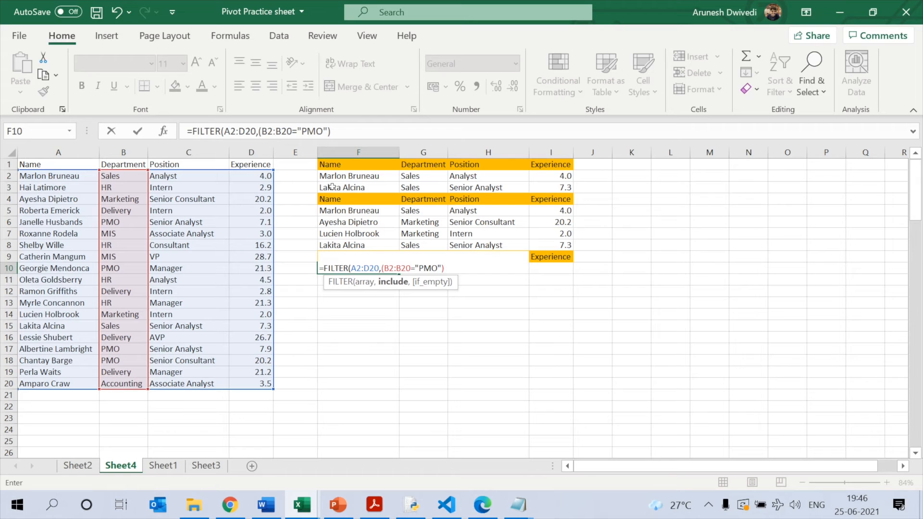
Step: Complete the F10 formula with the second parenthesised condition (C2:C20="Senior Analyst") and enter it
type("(")
key("Left")
key("Left")
key("Left")
key("ctrl+Up")
key("Down")
key("ctrl+shift+Down")
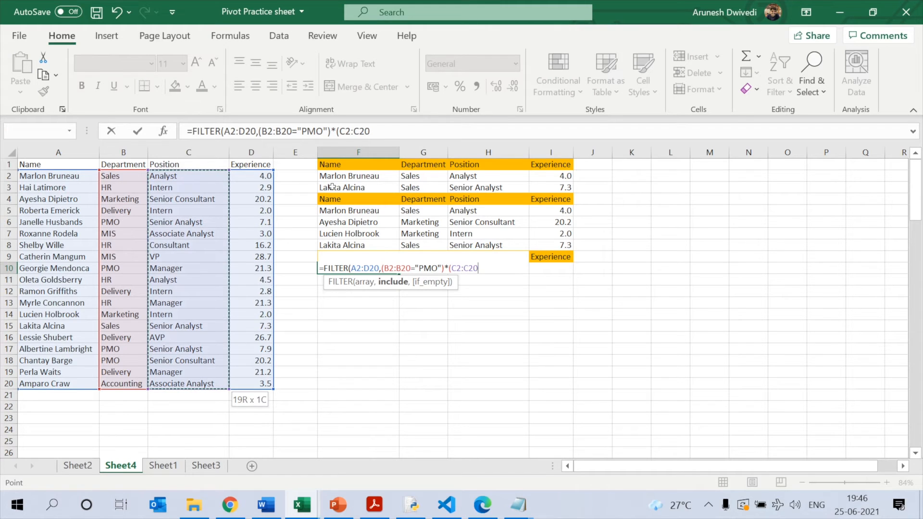
type("=\"Seni")
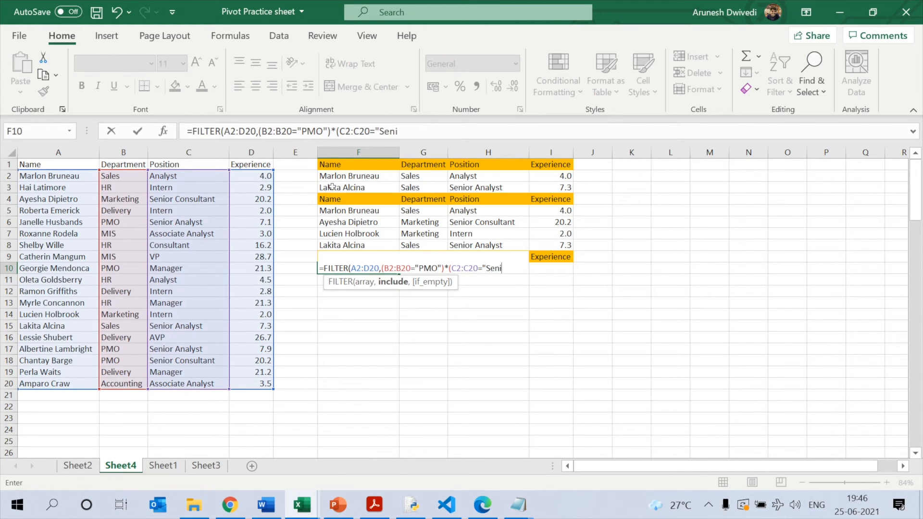
type("or Analyst")
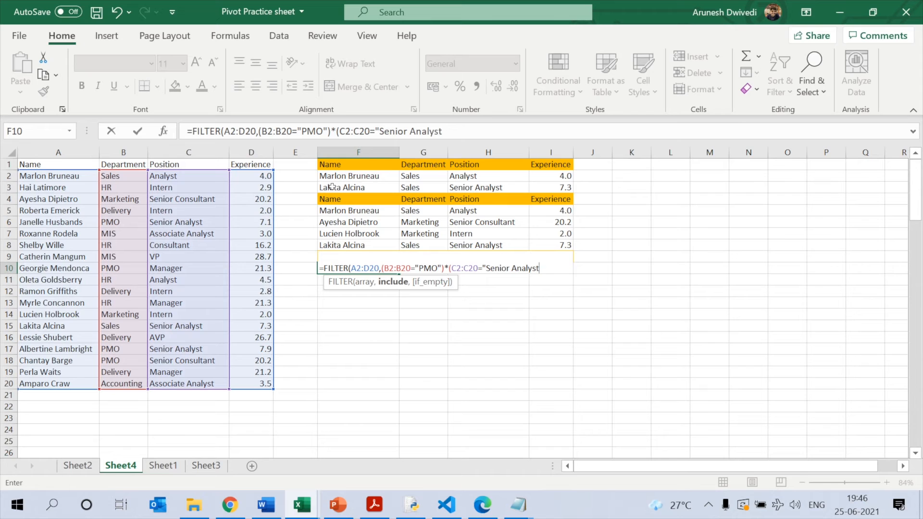
type("\"))")
key("Return")
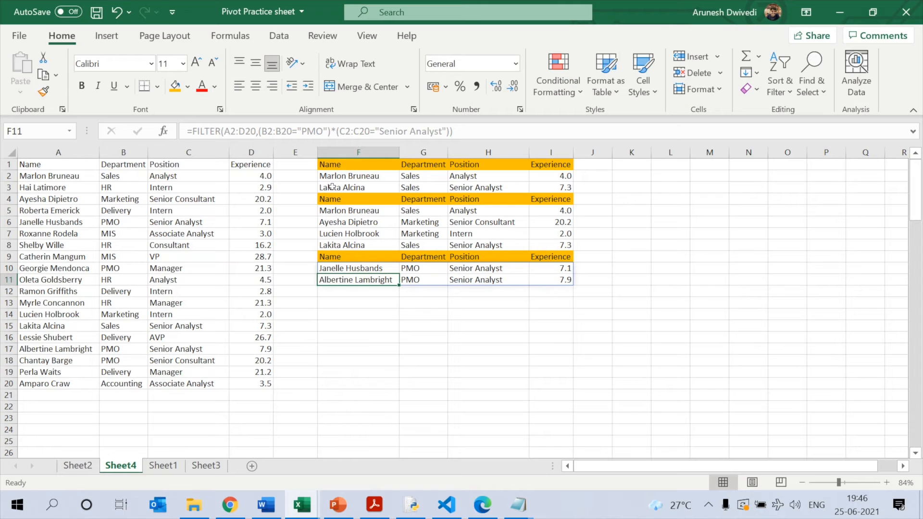
Step: Compare the PMO Senior Analyst results in F10:I11 with the source employee list in columns A to D
key("Left")
key("Left")
key("Left")
key("Right")
key("Right")
key("Right")
key("Home")
key("Up")
key("ctrl+Home")
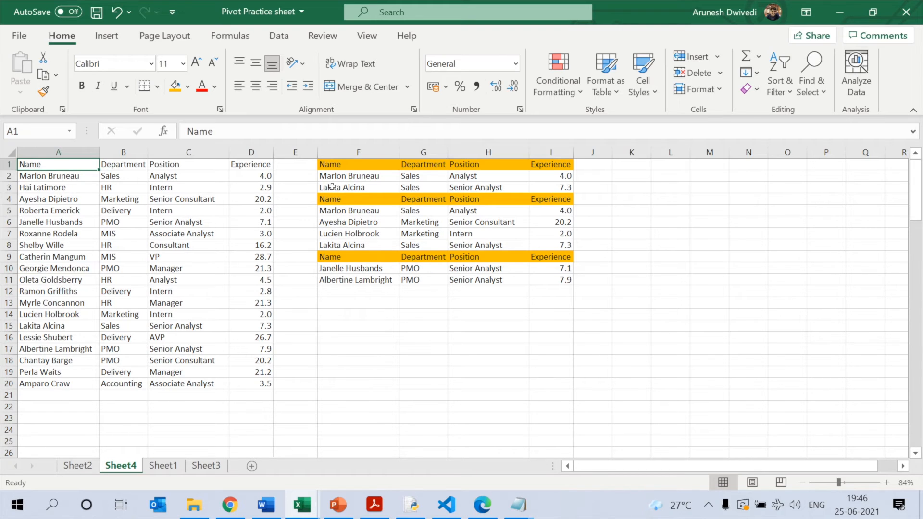
key("Down")
key("Down")
key("Down")
key("Down")
key("Down")
key("Down")
key("Down")
key("Down")
key("Down")
key("Down")
key("Down")
key("Down")
key("Right")
key("Right")
key("Right")
key("Right")
key("Right")
key("Right")
Step: Copy the gold header row F9:I9 to F12:I12 below the PMO Senior Analyst results
key("Up")
key("Left")
key("Up")
key("Up")
key("Up")
key("ctrl+shift+Right")
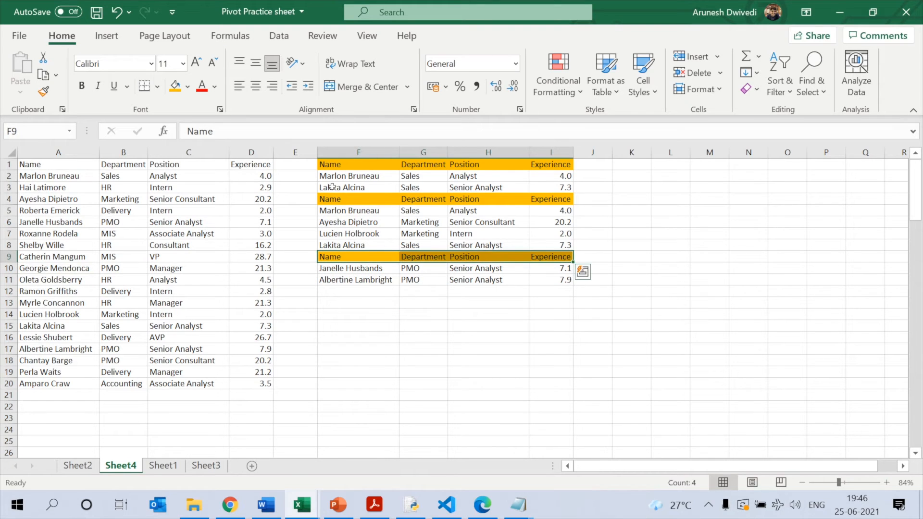
key("ctrl+c")
key("Down")
key("Down")
key("Down")
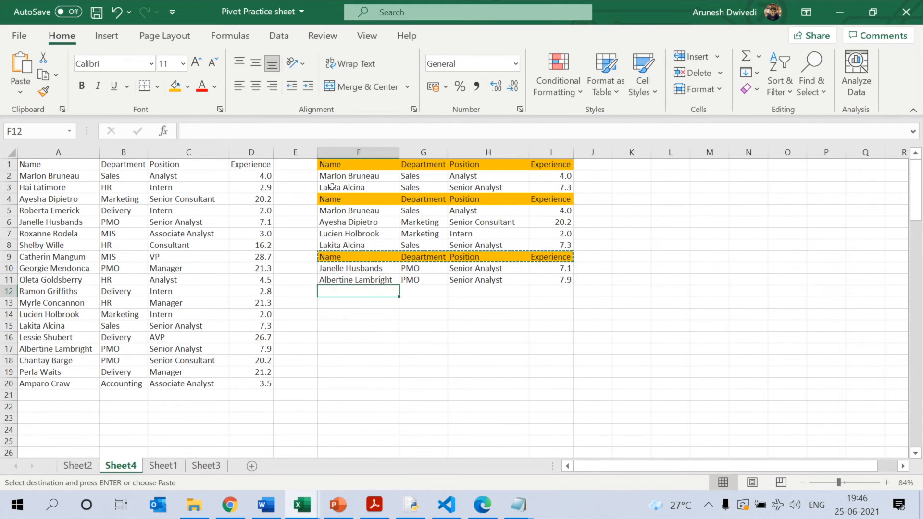
key("ctrl+v")
key("Escape")
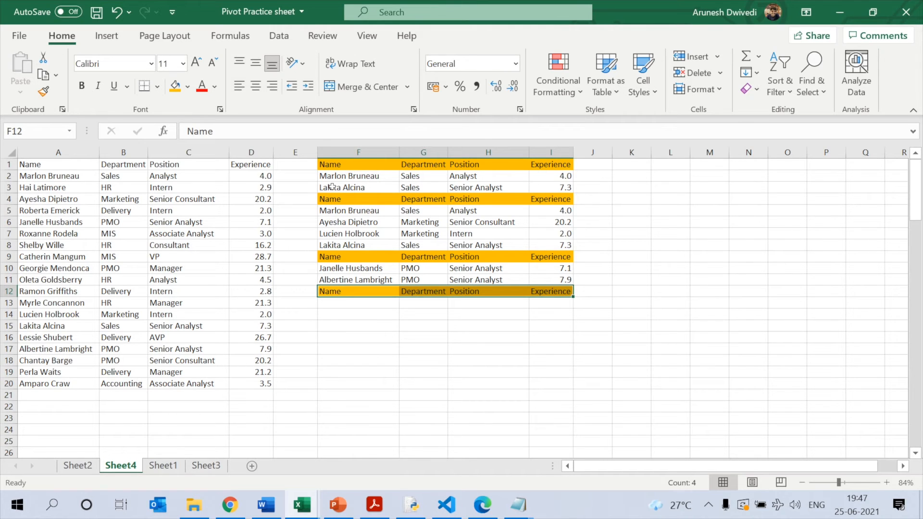
Step: Begin a FILTER formula in F13 with the employee data A2:D20 as its array, followed by a comma
key("Down")
type("=filter(")
key("Left")
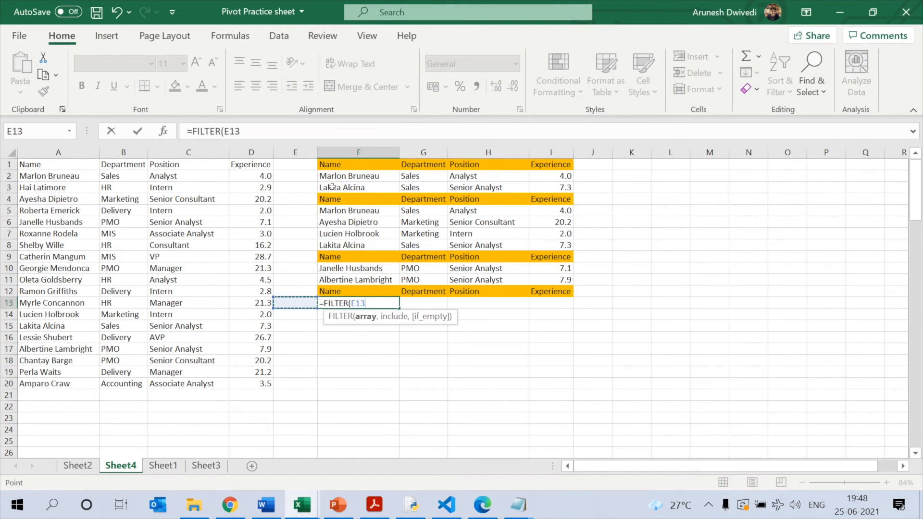
key("Left")
key("Left")
key("Left")
key("Left")
key("ctrl+Up")
key("Down")
key("ctrl+shift+Right")
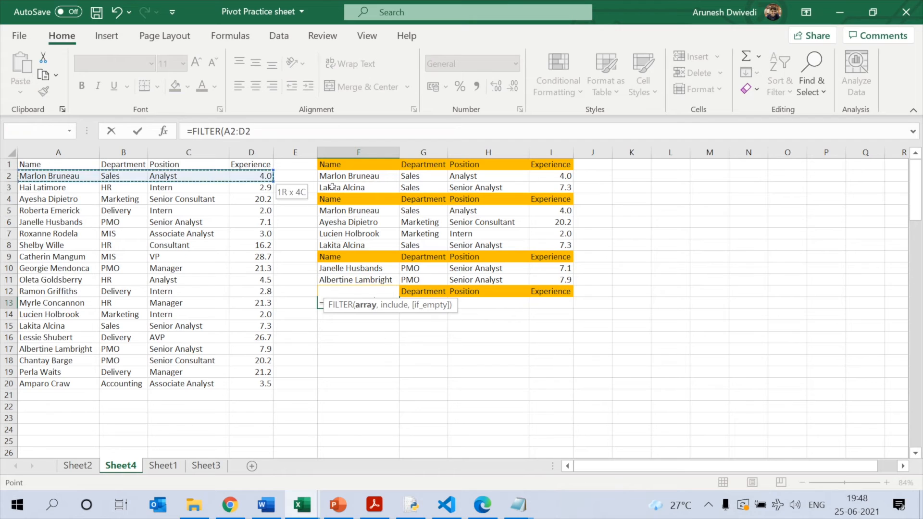
key("ctrl+shift+Down")
type(",")
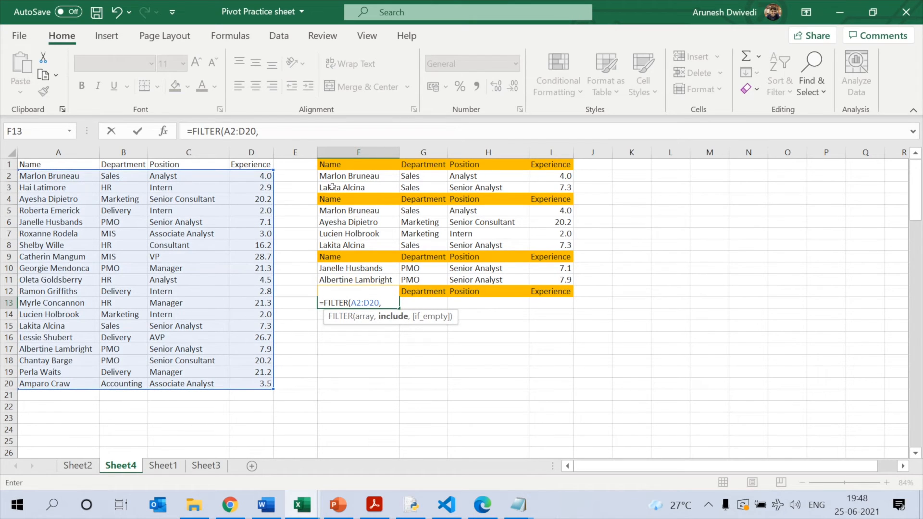
Step: Open a nested group in the F13 formula's include argument and add the condition (B2:B20="Sales")
type("((")
key("Left")
key("Left")
key("Left")
key("Up")
key("Up")
key("Up")
key("Up")
key("Up")
key("Up")
key("Up")
key("Up")
key("Up")
key("Up")
key("Up")
key("Left")
key("ctrl+shift+Down")
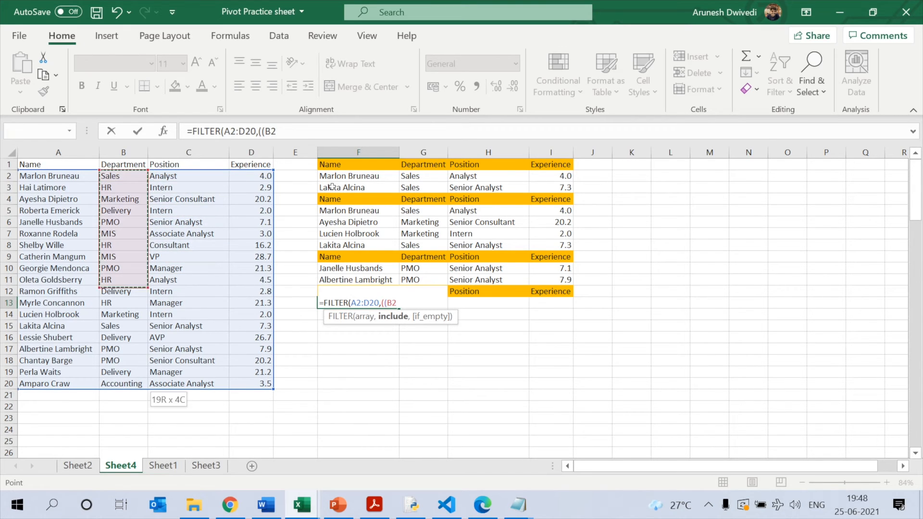
type("\"Sa")
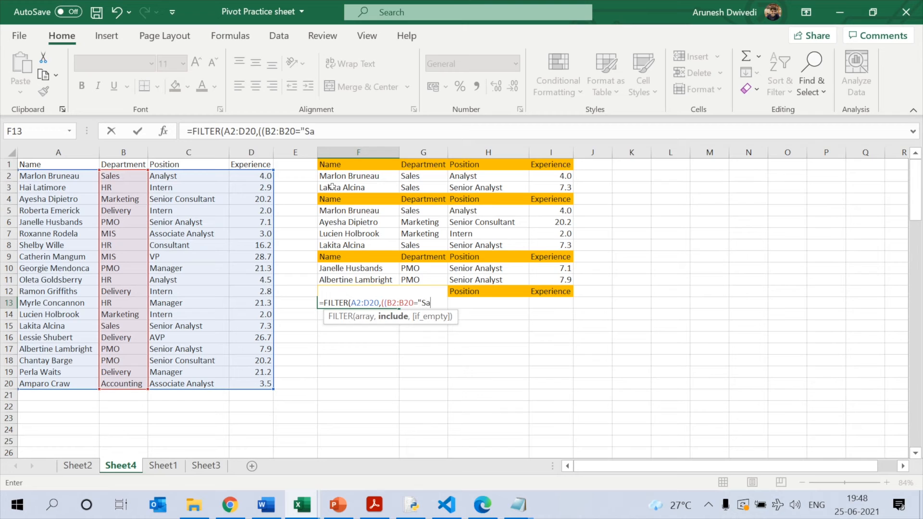
type("les\")")
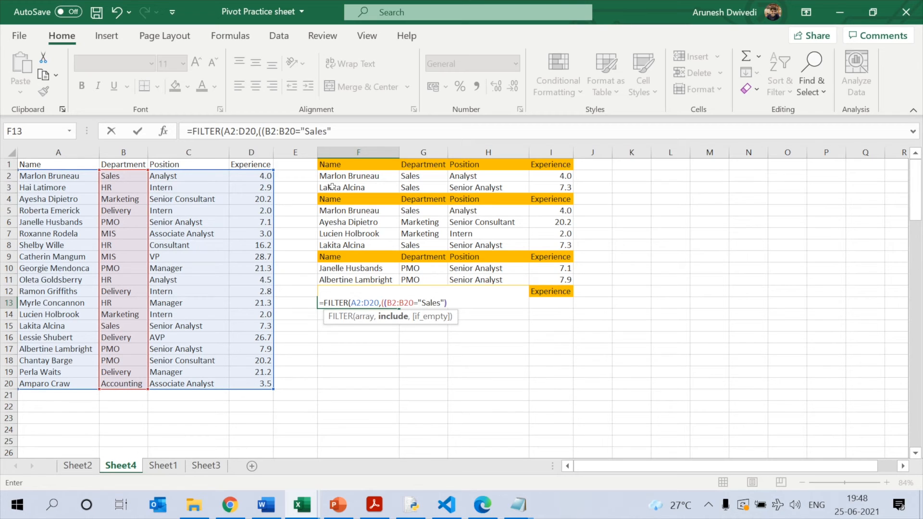
Step: Extend the F13 formula's include argument with an OR operator and a second opened condition on the Position range C2:C20
type("+(")
key("Left")
key("Left")
key("Left")
key("Left")
key("Right")
key("ctrl+Up")
key("Down")
key("ctrl+shift+Down")
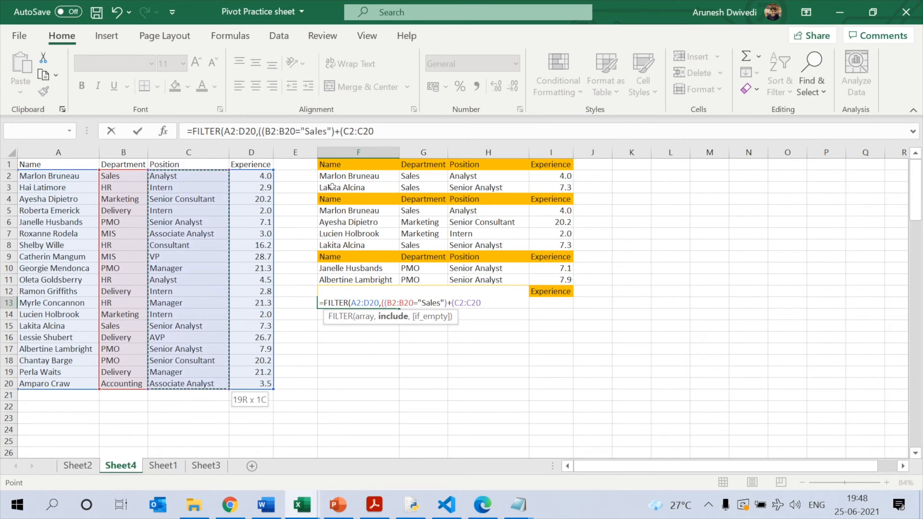
Step: Match the Position range to "Senior Analyst", close the condition group and enter the F13 formula, accepting the proposed bracket correction
type("=\"Senior Analyst")
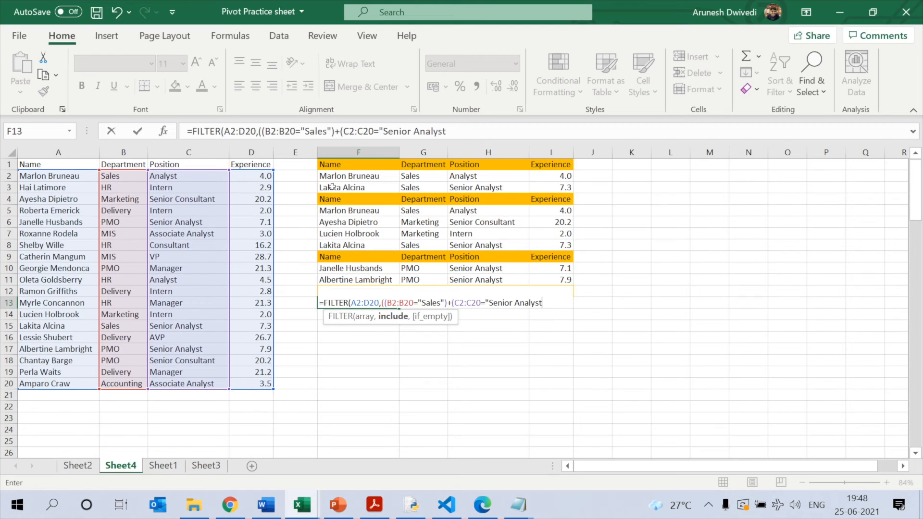
type("\"))")
key("Return")
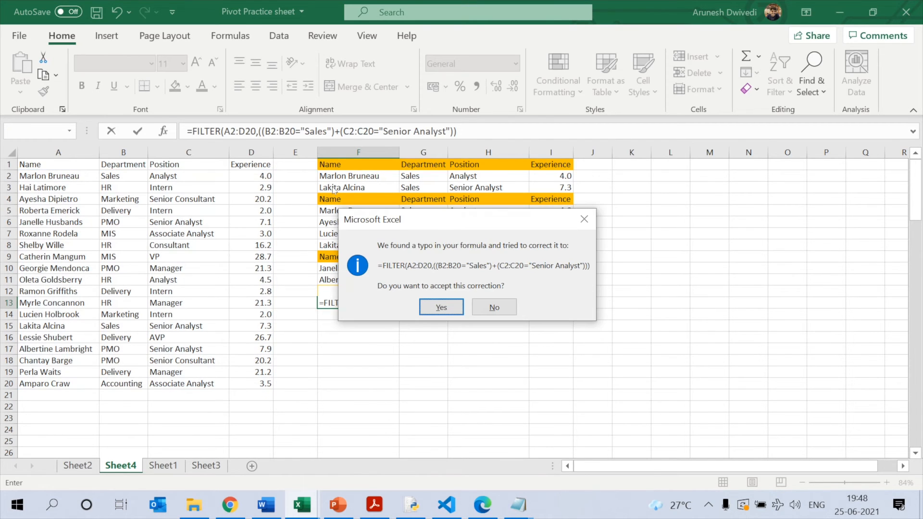
key("Return")
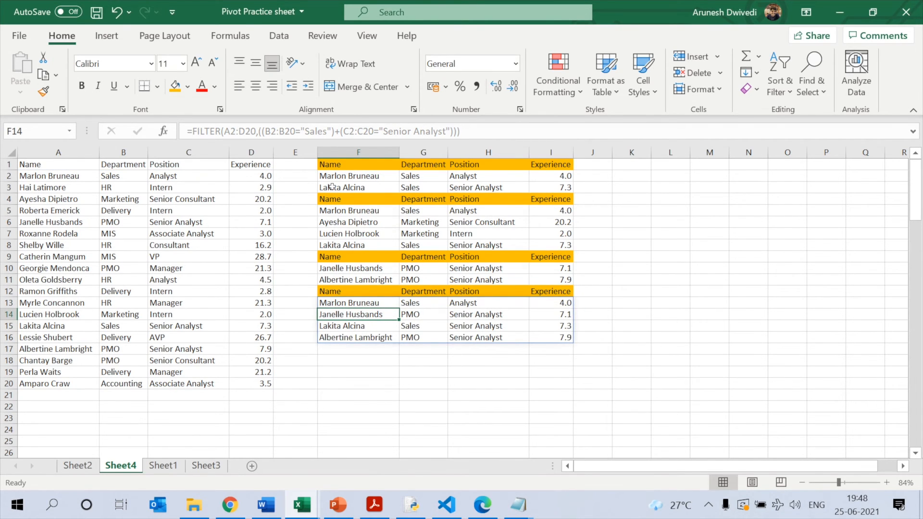
key("Up")
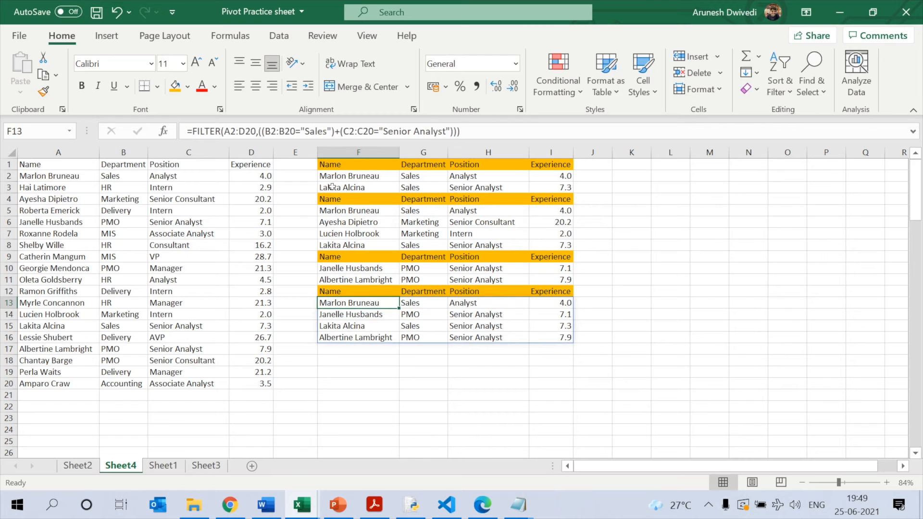
Step: Add the AND condition *(D2:D20>10) after the OR group in the F13 formula and enter it
left_click(457, 130)
type("*")
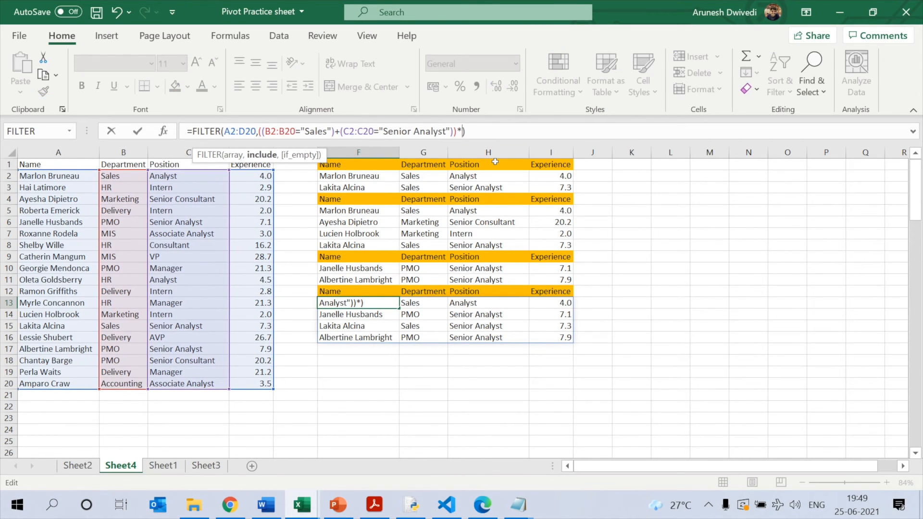
type("(")
left_click(244, 175)
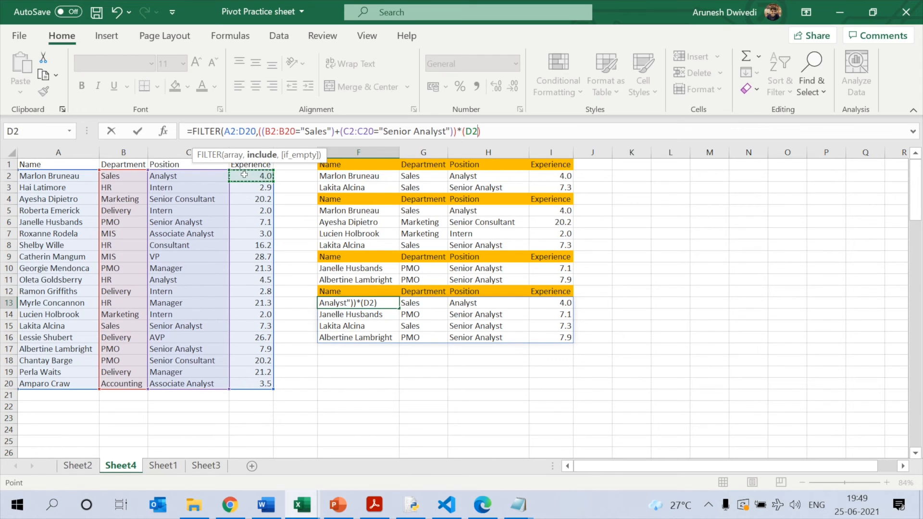
key("ctrl+shift+Down")
type(">")
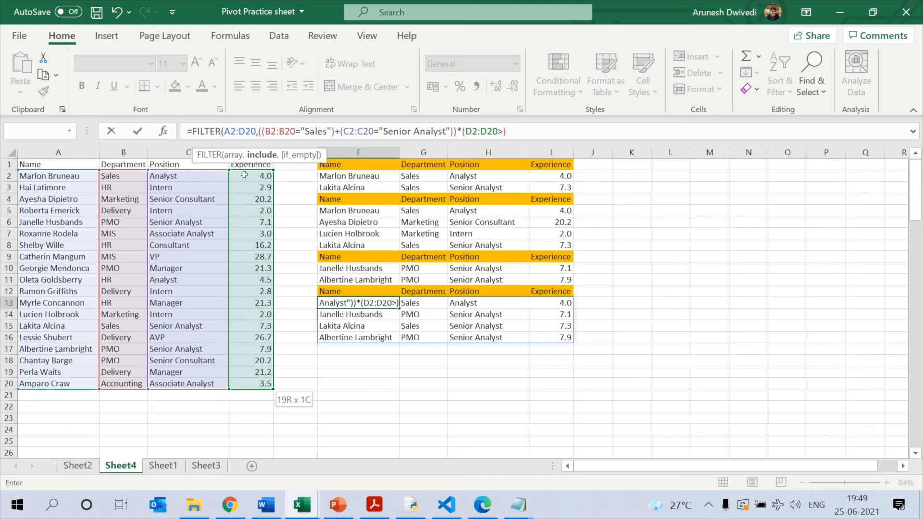
type("10)")
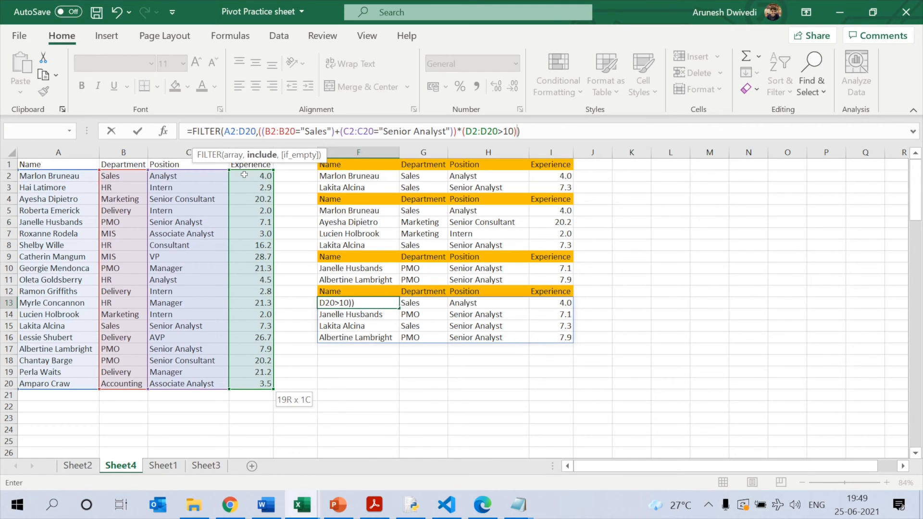
key("Return")
key("Up")
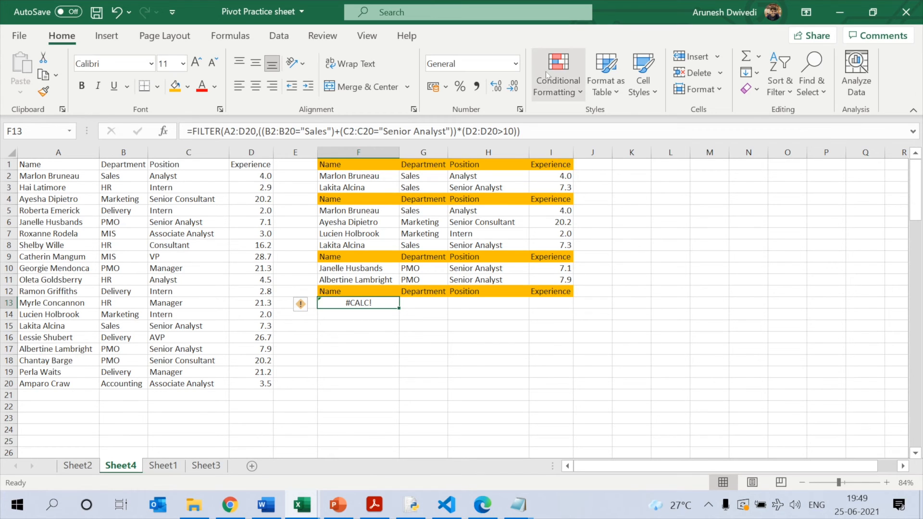
Step: Set the experience threshold in the F13 formula to greater than 6 and re-enter the formula
left_click(518, 132)
key("Left")
key("Left")
key("BackSpace")
key("BackSpace")
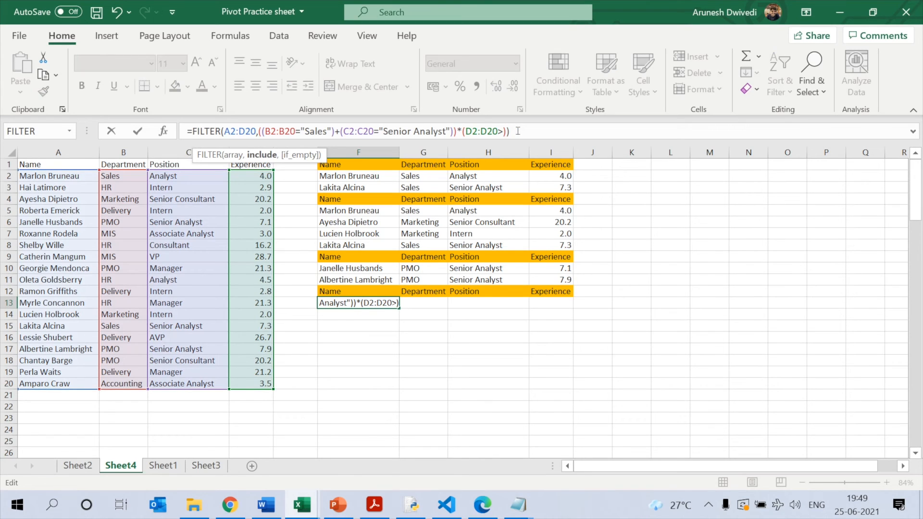
type("6")
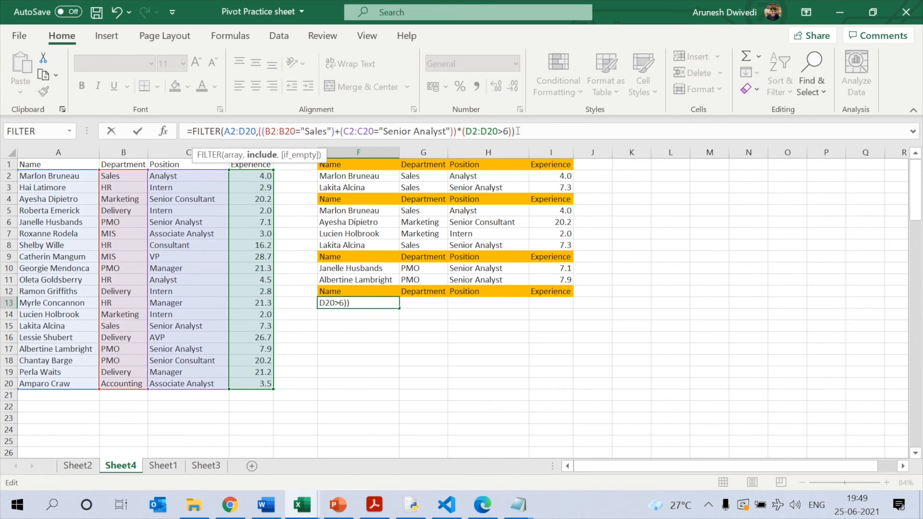
key("Return")
key("Up")
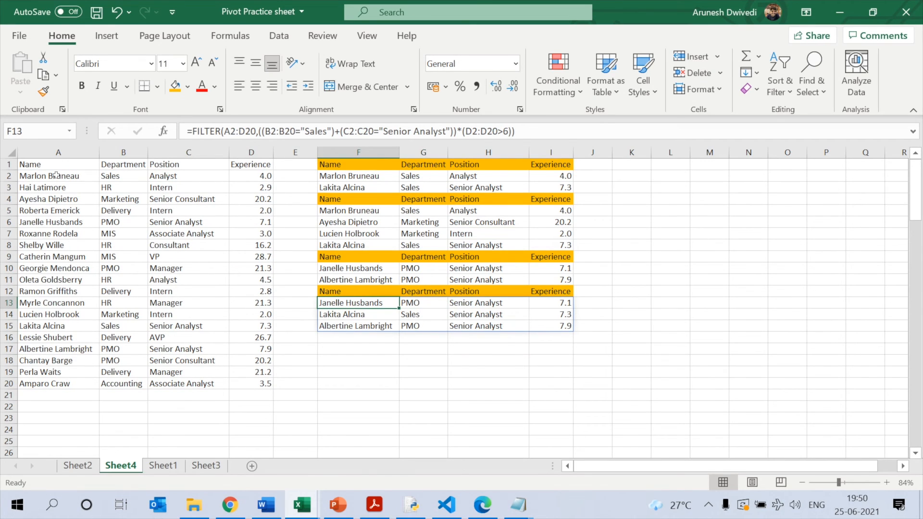
key("Down")
key("Down")
key("Down")
key("Down")
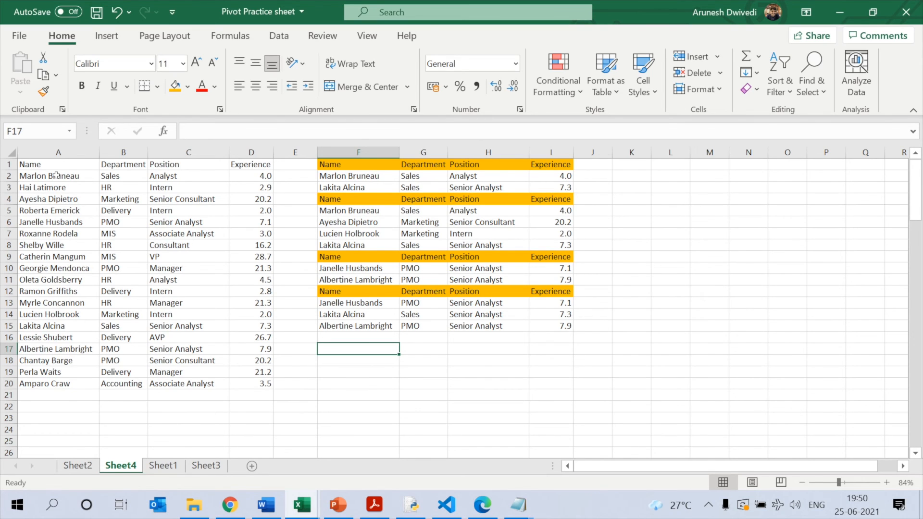
key("Left")
key("Left")
key("Left")
key("Left")
key("Left")
key("Right")
key("Right")
key("Right")
key("Right")
key("Right")
key("Right")
key("Right")
key("Up")
key("Up")
key("Up")
key("Up")
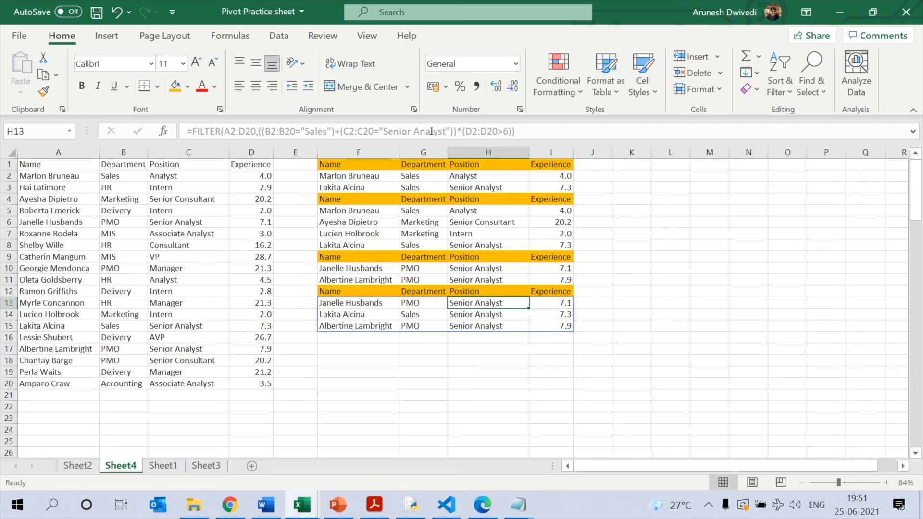
key("Down")
key("Down")
key("Down")
key("Down")
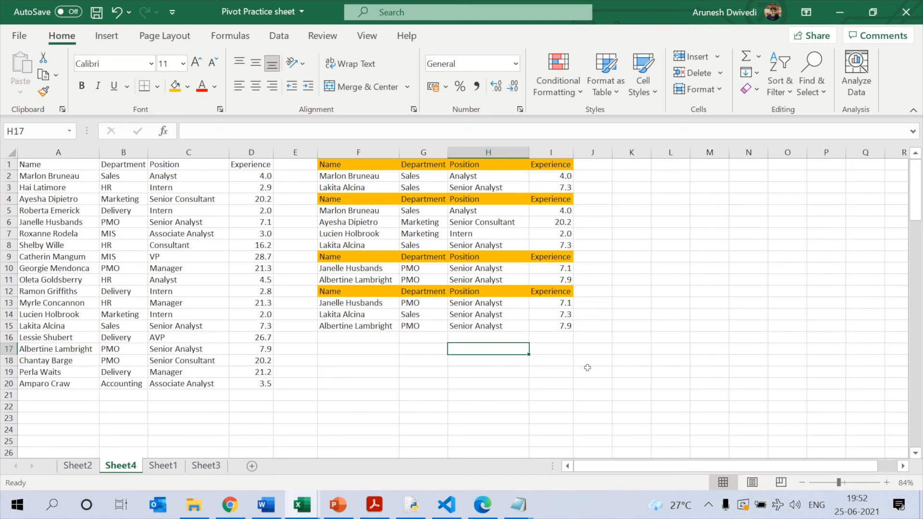
left_click(708, 505)
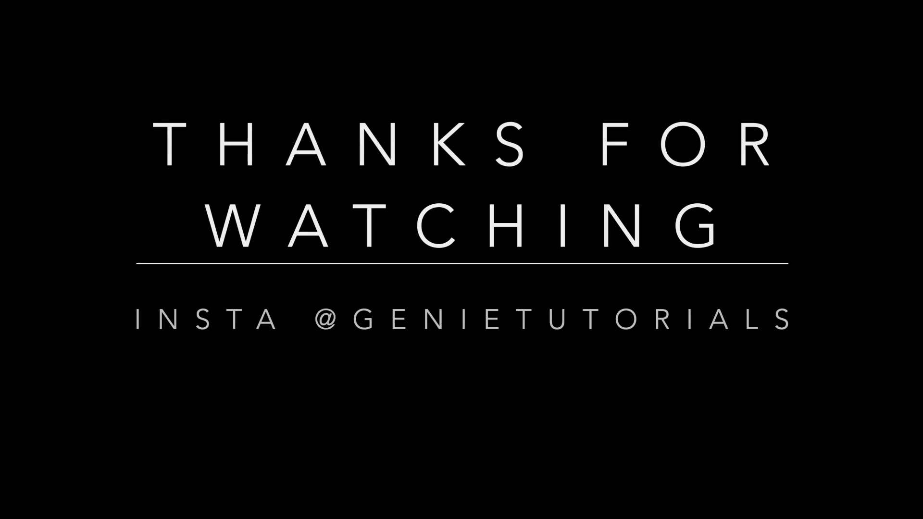